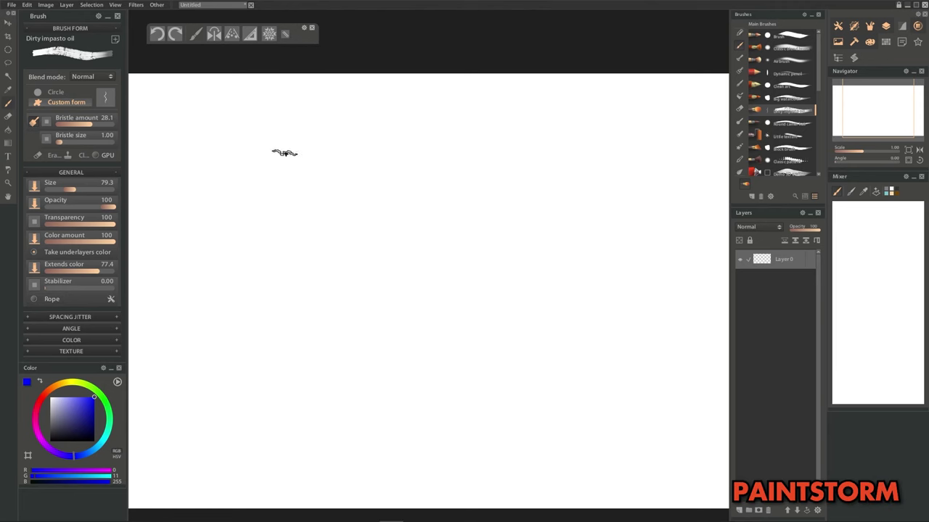
Paint three separate primary arcs with the Dirty impasto oil brush: blue at the canvas's upper left, yellow at the upper right, red at the bottom
mouse_move(271, 154)
mouse_down()
mouse_move(241, 201)
mouse_move(312, 142)
mouse_move(299, 160)
mouse_move(336, 139)
mouse_move(298, 181)
mouse_up()
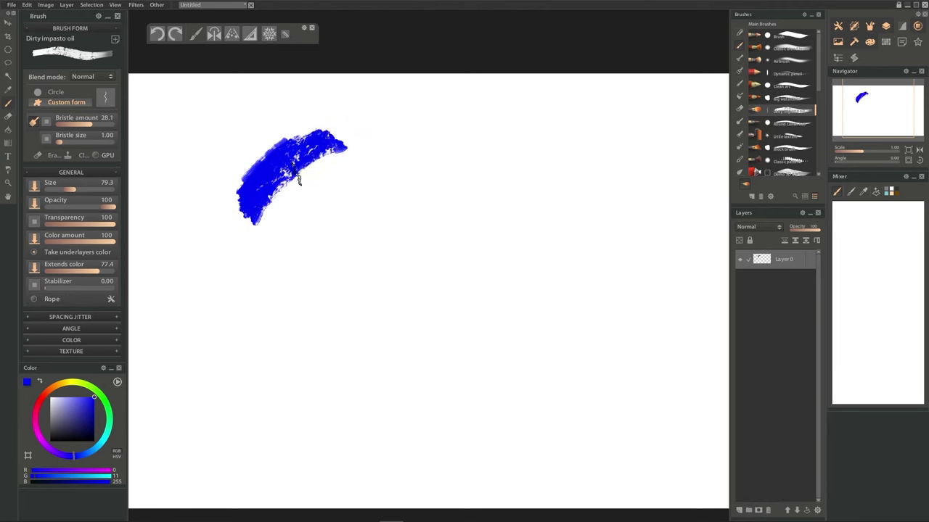
click(72, 382)
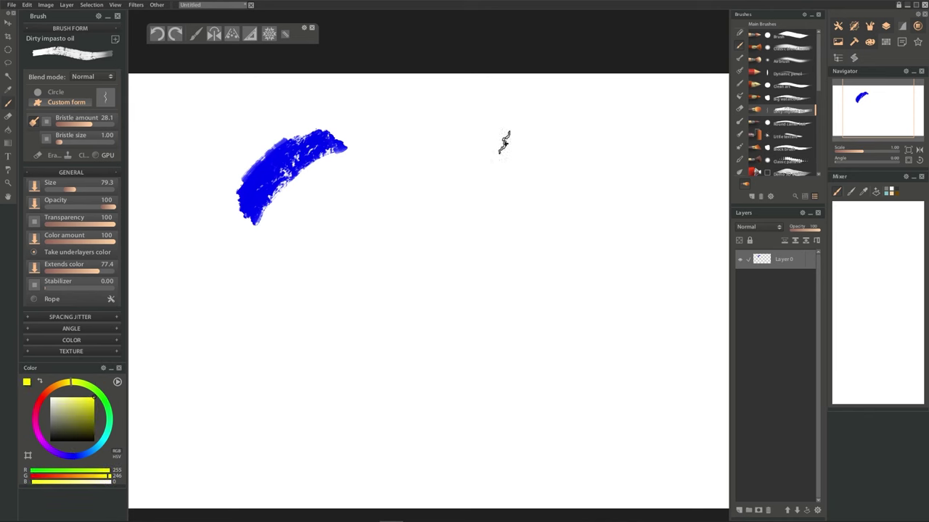
mouse_move(504, 143)
mouse_down()
mouse_move(562, 191)
mouse_move(520, 150)
mouse_up()
mouse_move(563, 177)
mouse_down()
mouse_move(532, 164)
mouse_move(564, 190)
mouse_move(517, 152)
mouse_up()
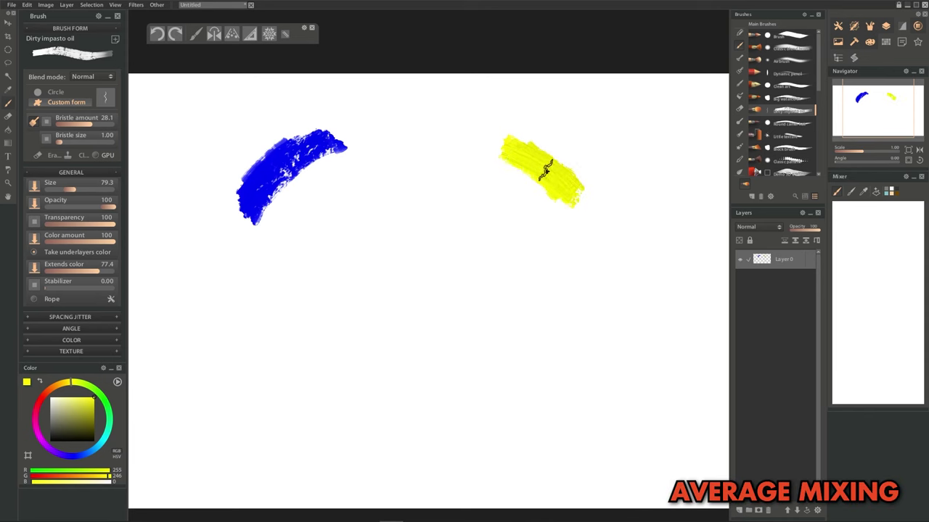
click(44, 400)
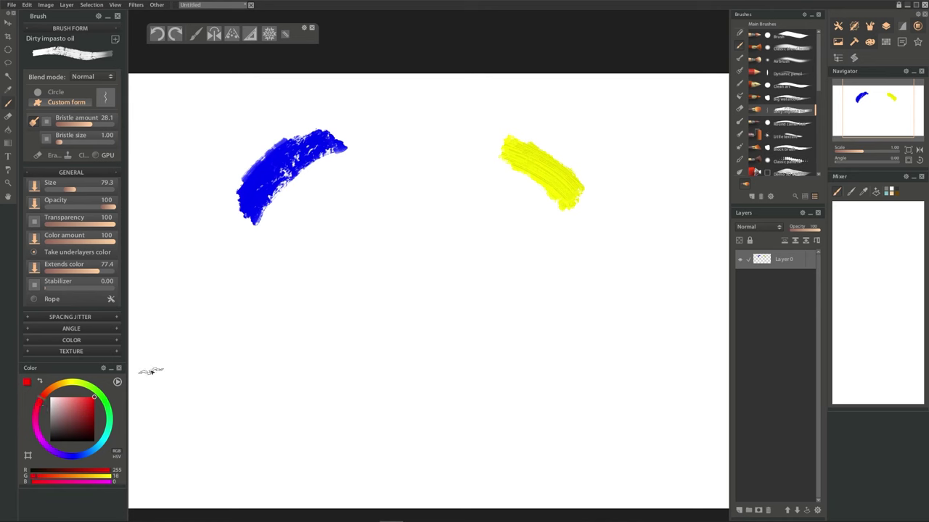
mouse_move(362, 382)
mouse_down()
mouse_move(411, 409)
mouse_move(483, 398)
mouse_move(357, 394)
mouse_move(487, 398)
mouse_up()
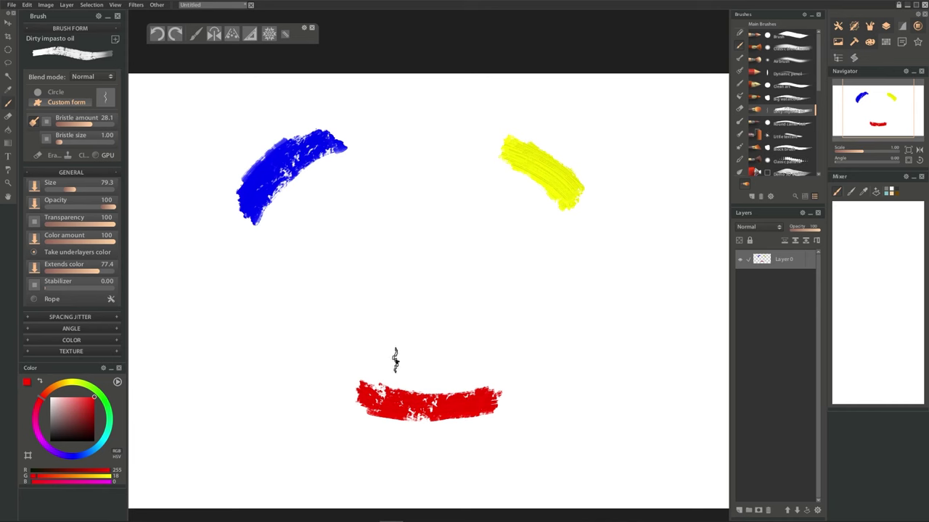
Fill the gaps of the ring with a red stroke at lower right, a yellow one at the top and a blue one at lower left
mouse_move(573, 289)
mouse_down()
mouse_move(540, 334)
mouse_move(522, 366)
mouse_up()
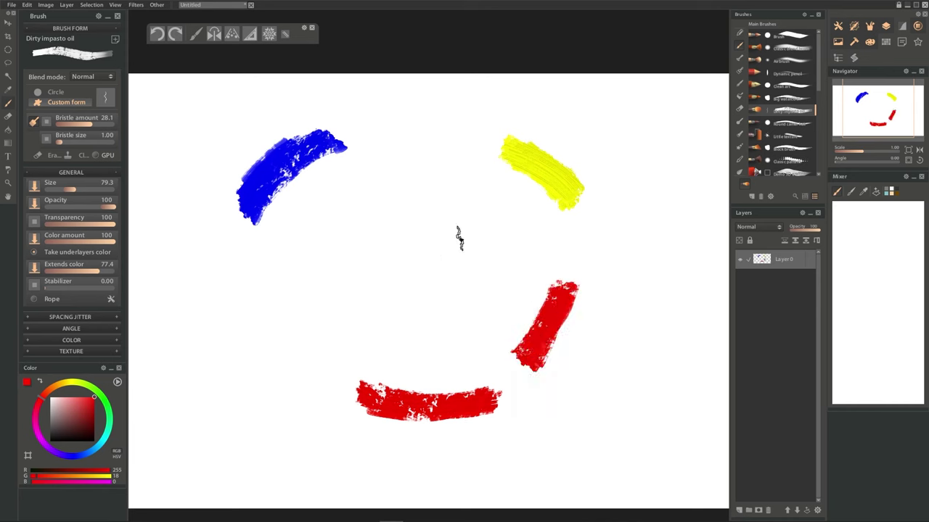
alt+click(550, 185)
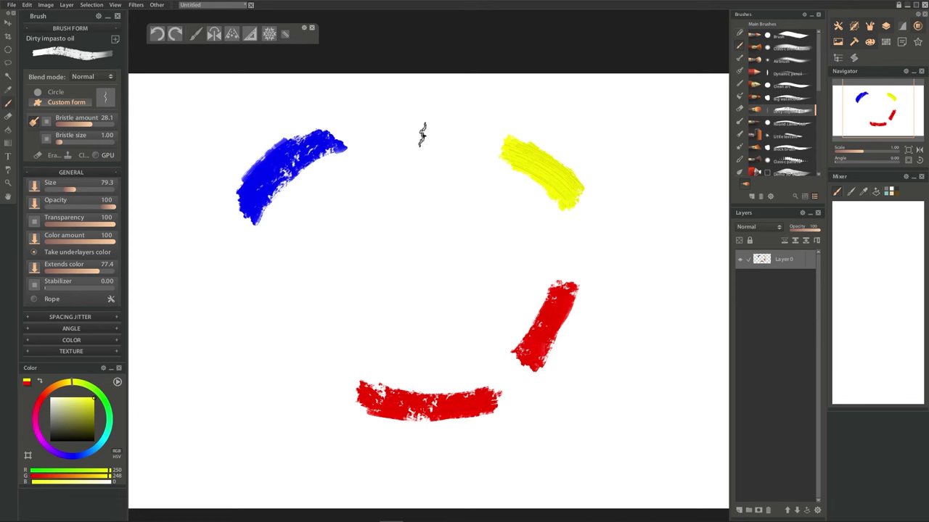
drag(384, 120, 391, 120)
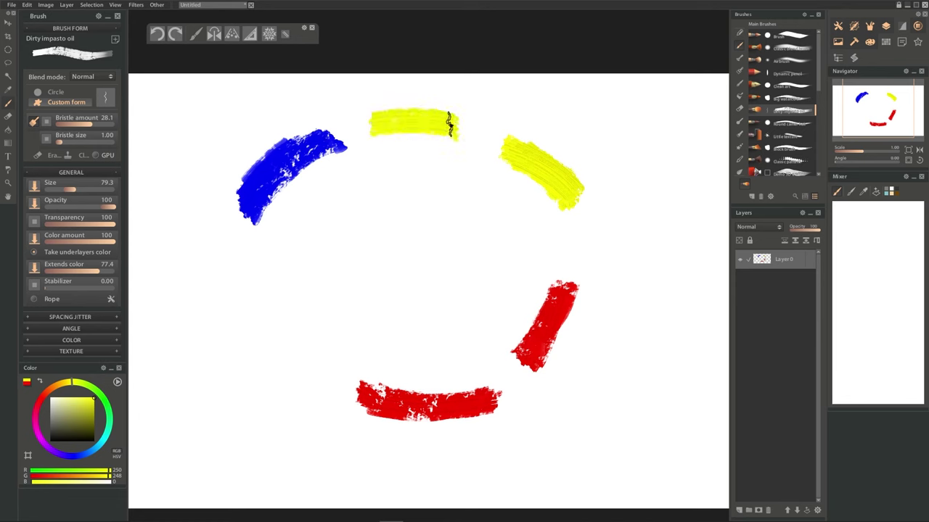
alt+click(265, 194)
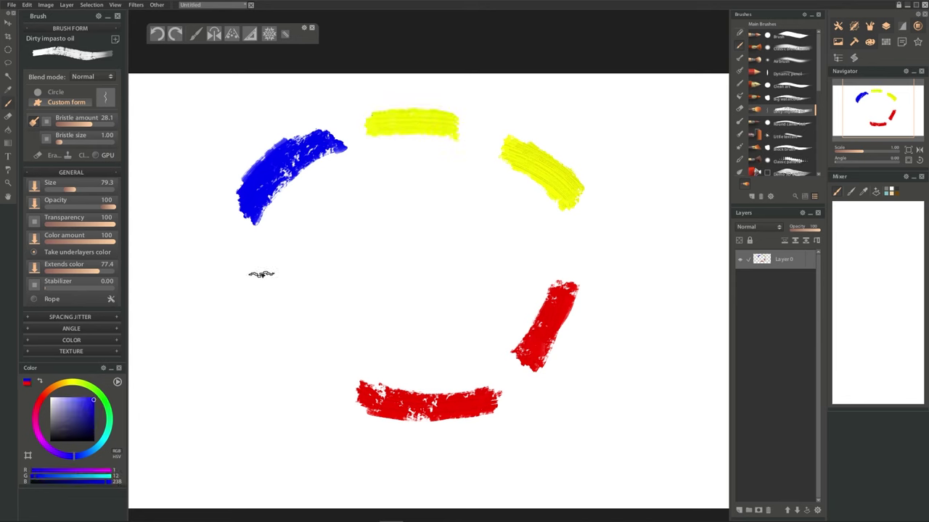
mouse_move(261, 274)
mouse_down()
mouse_move(310, 370)
mouse_move(301, 366)
mouse_up()
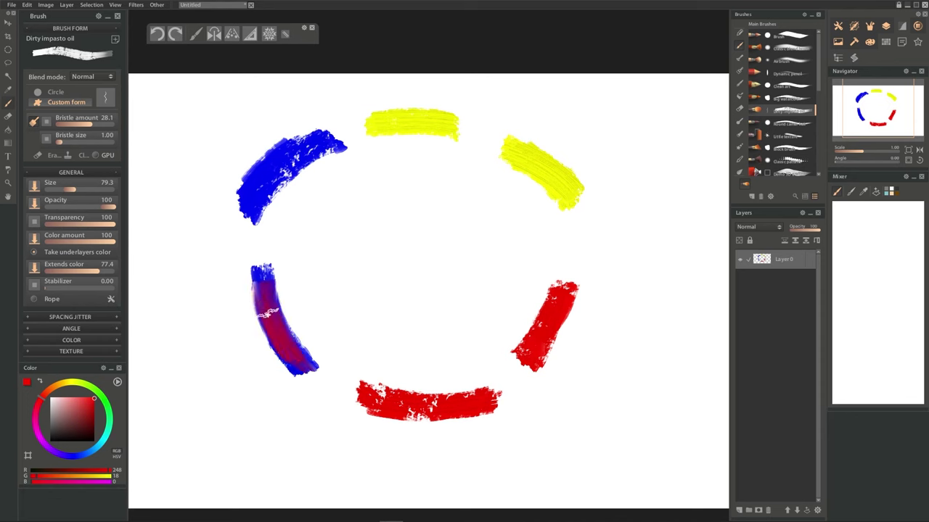
Blend red and blue into purple on the lower-left stroke and paint a round swatch of the purple beside it
alt+click(267, 268)
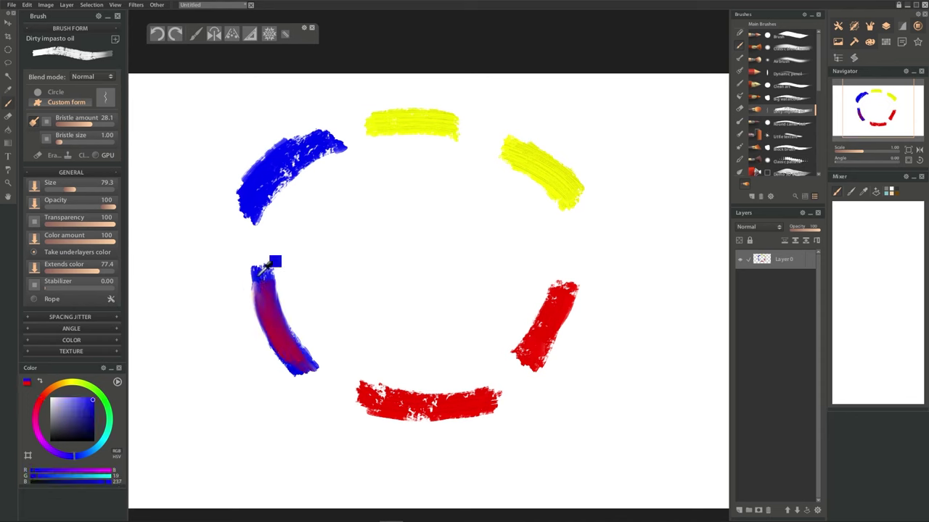
alt+click(281, 339)
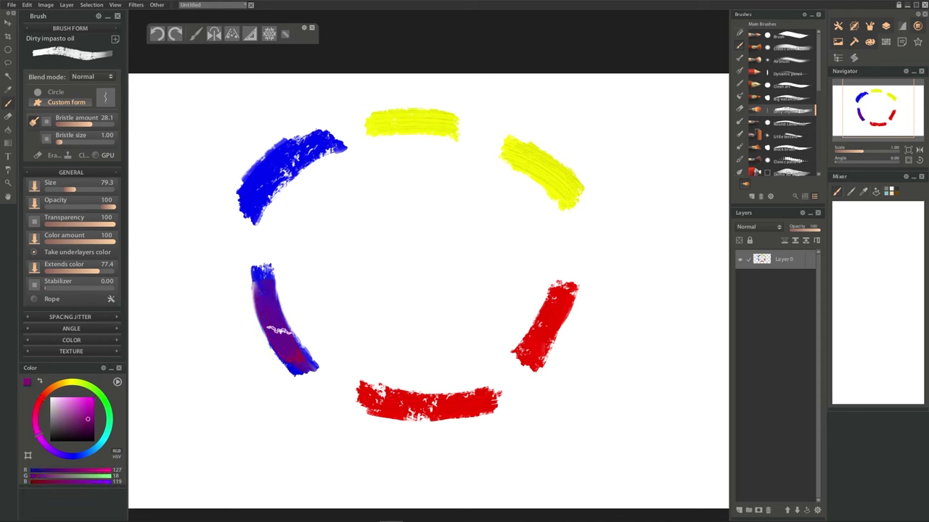
alt+click(278, 310)
drag(303, 298, 324, 303)
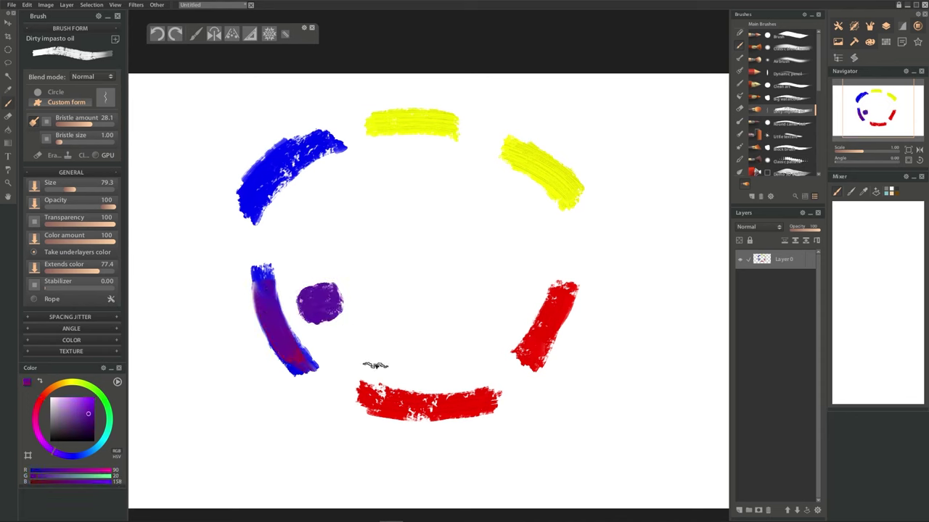
Paint sampled yellow over the lower-right red stroke to mix orange, and add a round orange swatch beside it
alt+click(560, 189)
mouse_move(563, 297)
mouse_down()
mouse_move(527, 348)
mouse_move(554, 321)
mouse_move(542, 309)
mouse_move(532, 337)
mouse_move(557, 301)
mouse_move(543, 324)
mouse_up()
alt+click(535, 325)
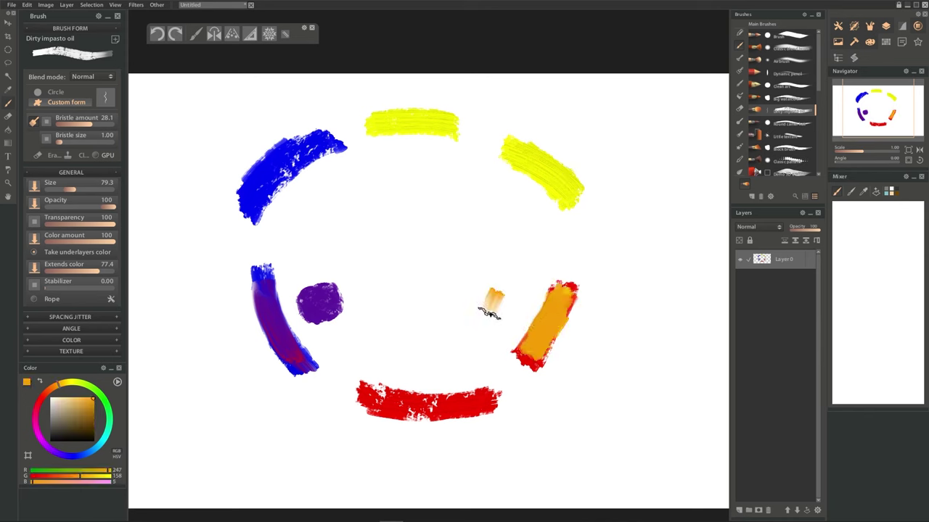
drag(488, 312, 498, 313)
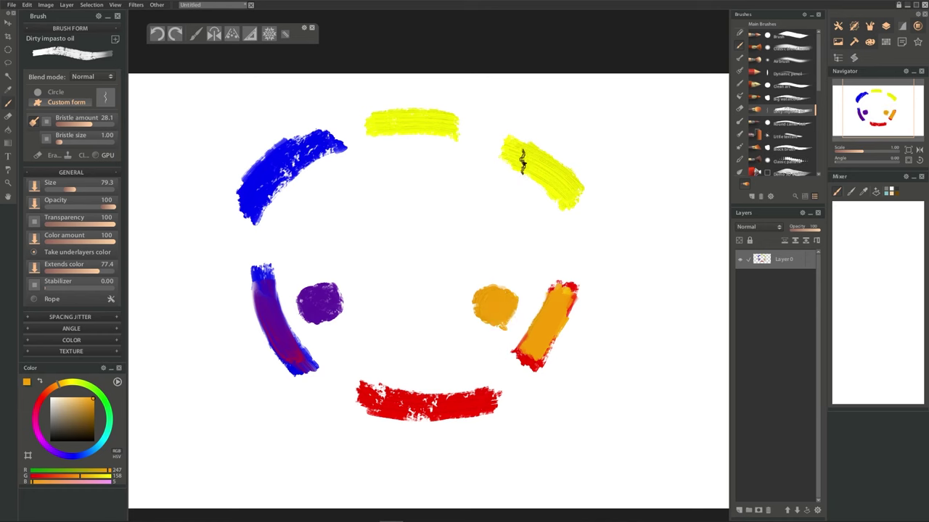
Blend sampled blue and yellow repeatedly over the yellow stroke at the top of the ring
alt+click(275, 158)
mouse_move(373, 123)
mouse_down()
mouse_move(446, 127)
mouse_move(375, 124)
mouse_move(440, 127)
mouse_move(388, 128)
mouse_move(427, 123)
mouse_up()
alt+click(376, 128)
alt+click(507, 145)
alt+click(515, 151)
alt+click(295, 158)
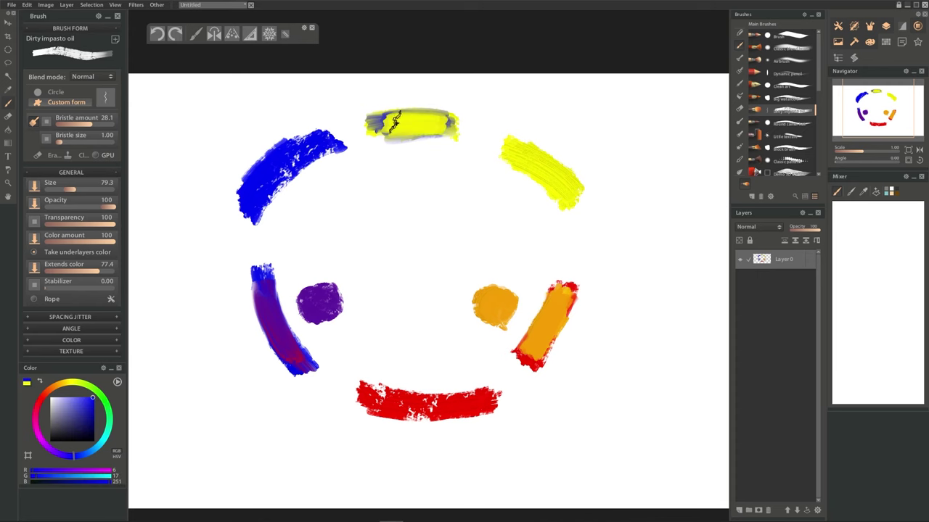
alt+click(421, 119)
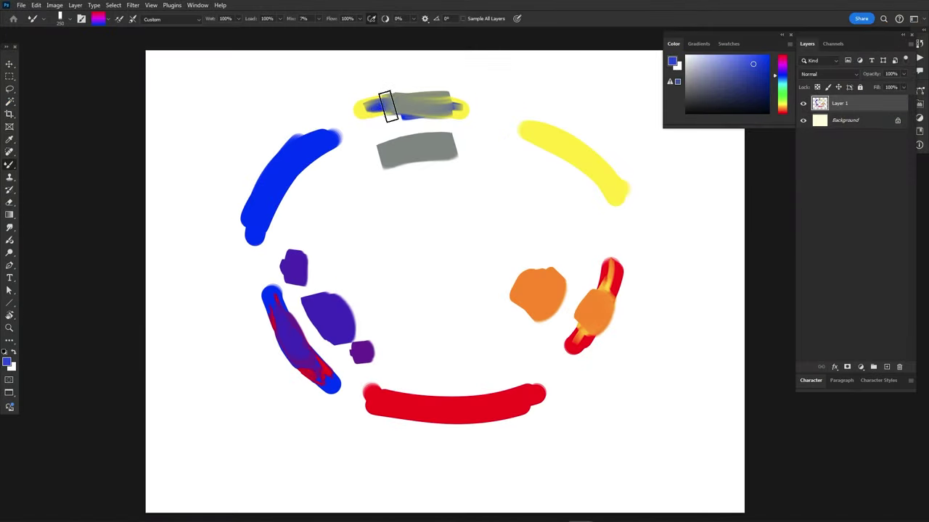
Blend yellow and blue in the top stroke, sample the resulting grey and enlarge the grey swatch below it
alt+click(420, 104)
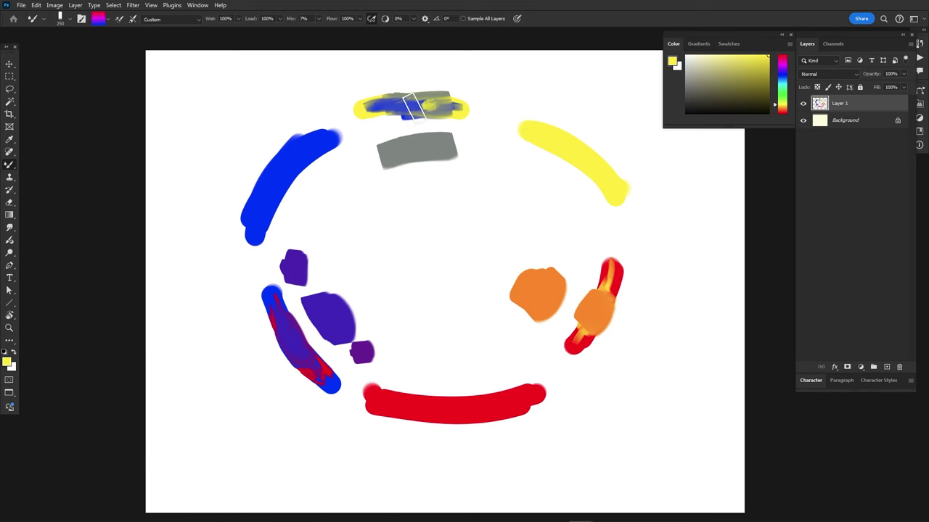
alt+click(414, 109)
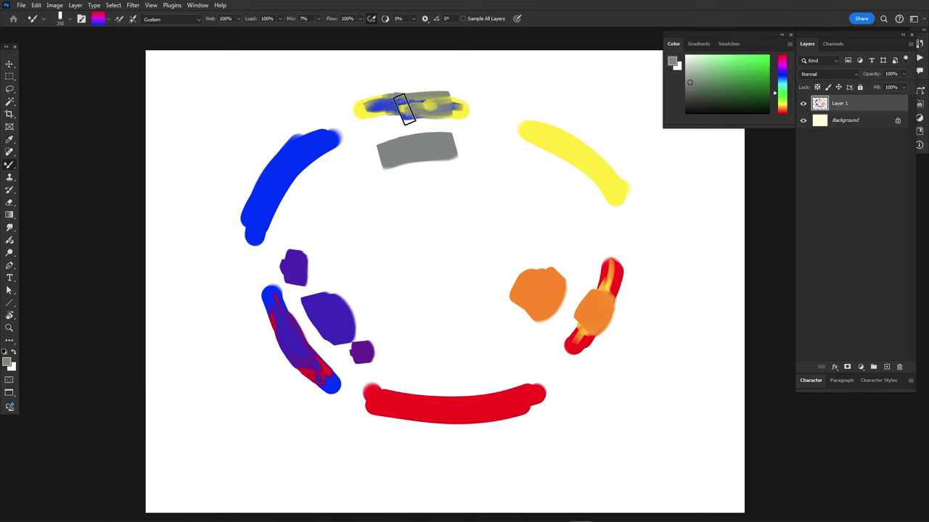
mouse_move(429, 154)
mouse_down()
mouse_move(392, 158)
mouse_move(438, 173)
mouse_up()
Mix an olive tone from the top stroke, paint it over the grey swatch and undo the extra dab beside the swatch
alt+click(450, 110)
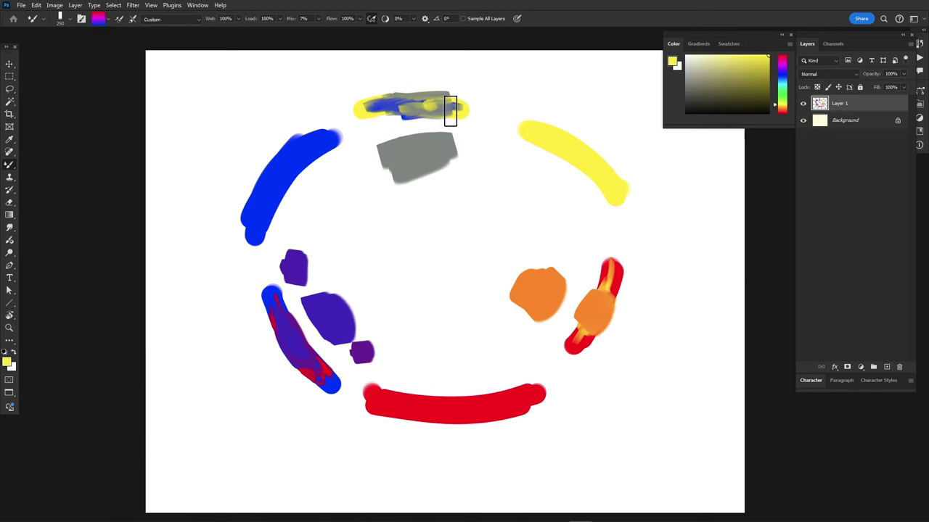
alt+click(421, 104)
mouse_move(394, 151)
mouse_down()
mouse_move(419, 151)
mouse_move(429, 164)
mouse_move(408, 143)
mouse_move(419, 153)
mouse_move(436, 147)
mouse_move(412, 166)
mouse_move(409, 152)
mouse_move(416, 161)
mouse_move(402, 158)
mouse_move(422, 148)
mouse_move(431, 157)
mouse_move(418, 163)
mouse_move(388, 142)
mouse_up()
alt+click(392, 106)
alt+click(433, 153)
alt+click(434, 108)
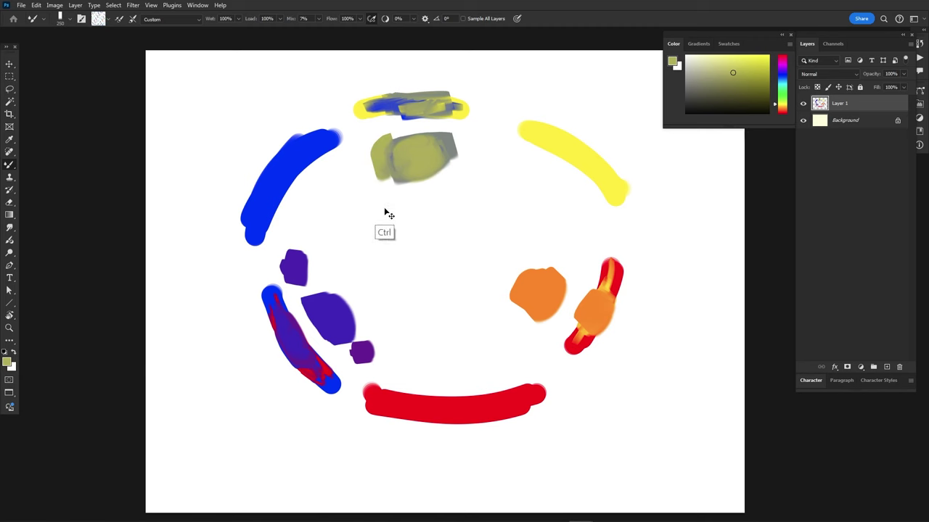
key(ctrl+z)
Choose a dark red and paint a large X across the whole colour ring
drag(782, 104, 775, 153)
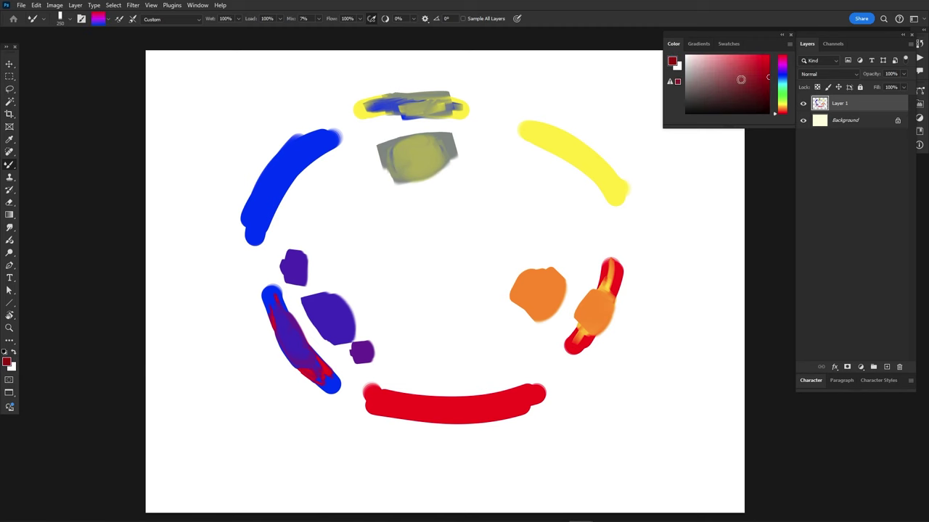
drag(606, 78, 258, 415)
drag(219, 106, 827, 492)
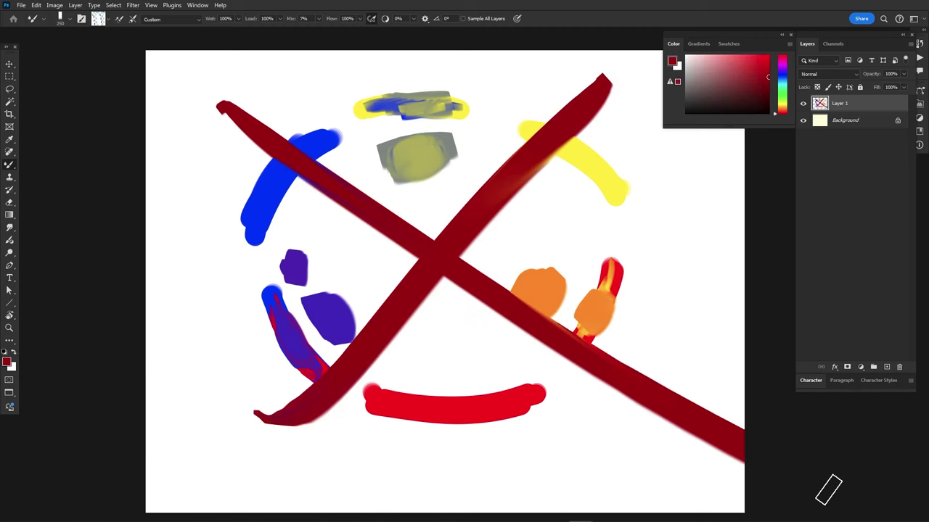
Switch to Rebelle 7 and add short blue strokes at the bottom and right of the ring and a red one at upper left
mouse_move(580, 520)
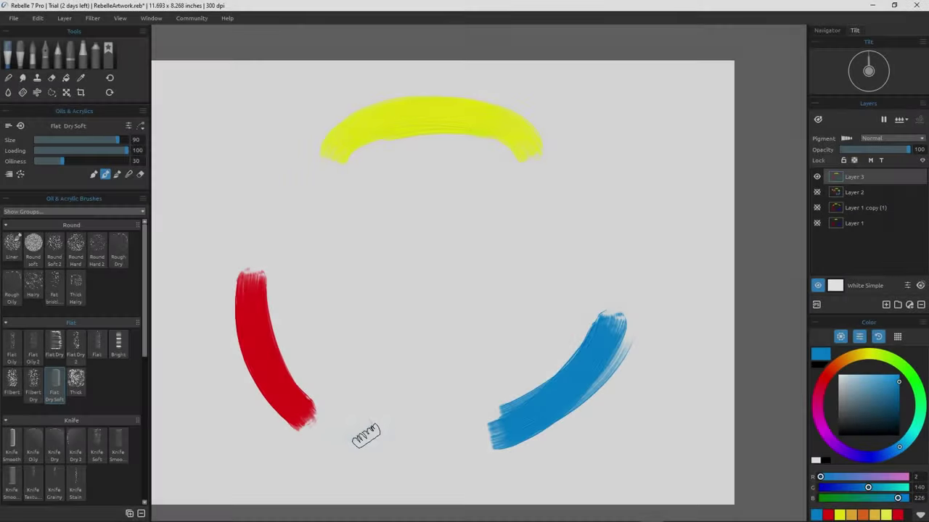
mouse_move(358, 431)
mouse_down()
mouse_move(398, 444)
mouse_move(456, 442)
mouse_up()
drag(581, 196, 602, 271)
alt+click(259, 326)
drag(263, 235, 270, 221)
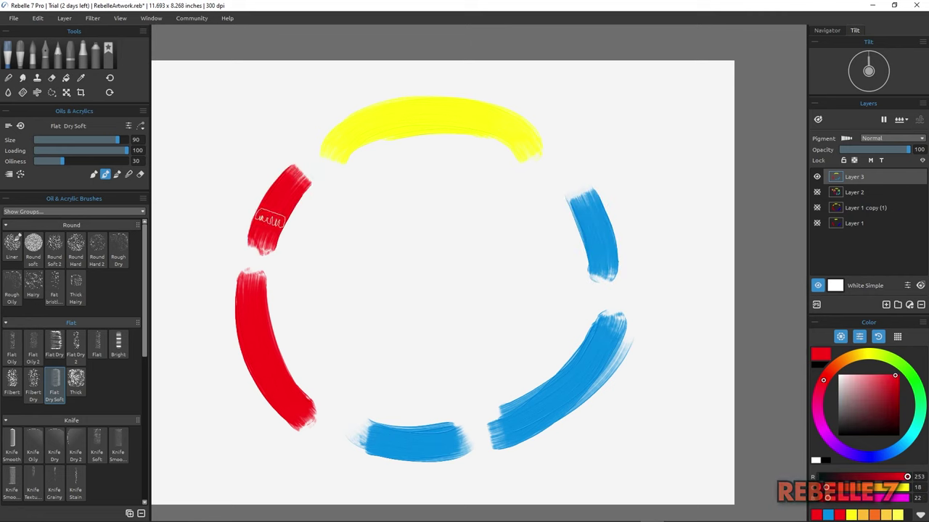
Paint sampled yellow over the upper-left red stroke to mix orange, and add a round orange swatch beside it
alt+click(362, 124)
drag(288, 191, 264, 237)
alt+click(266, 218)
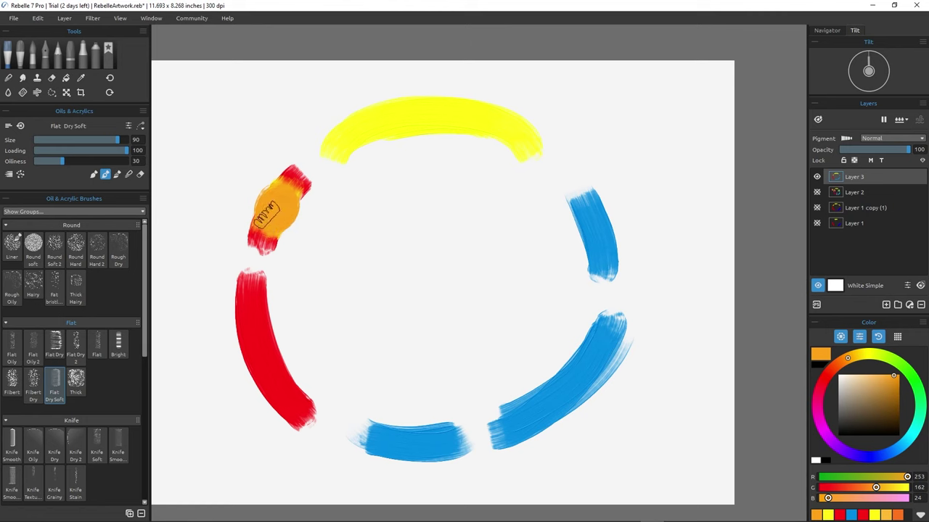
mouse_move(297, 219)
mouse_down()
mouse_move(339, 223)
mouse_move(363, 239)
mouse_up()
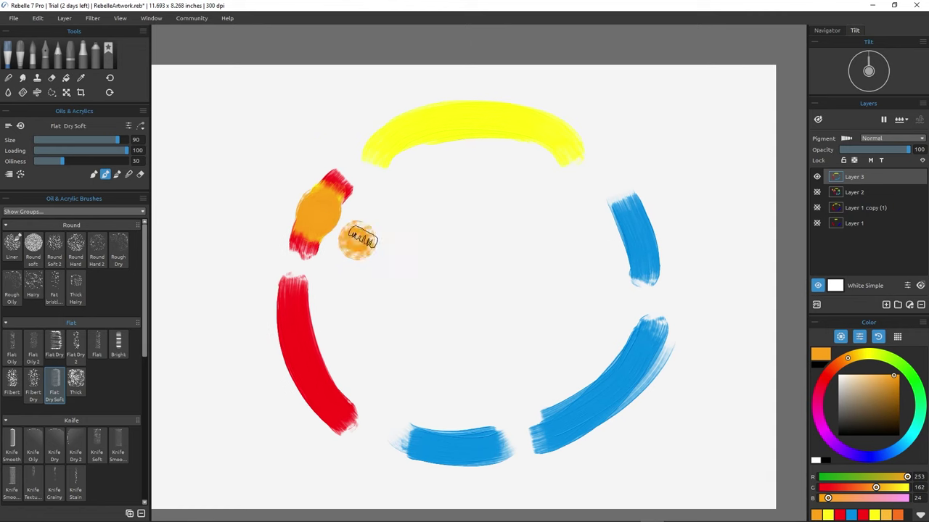
Blend yellow and blue into green on the short right-hand stroke and paint a round green swatch beside it
alt+click(566, 153)
drag(616, 198, 616, 190)
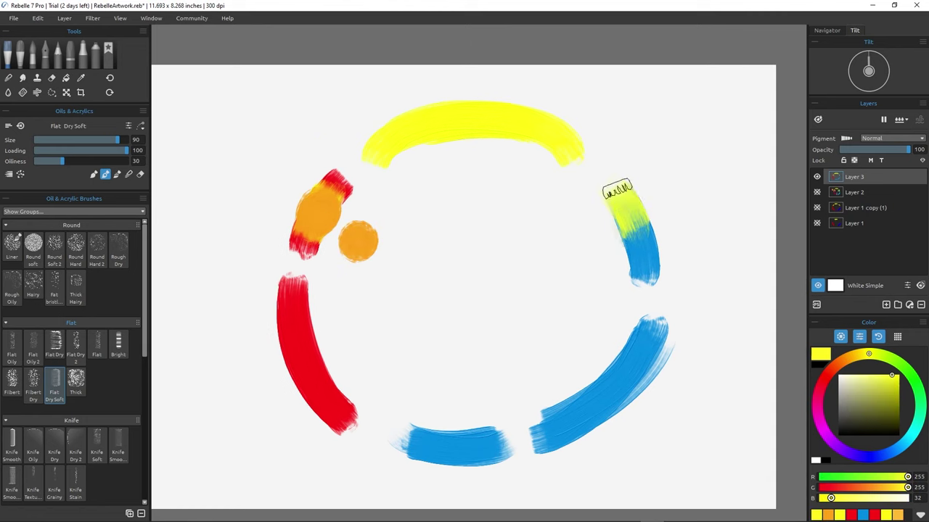
alt+click(645, 251)
drag(643, 247, 630, 216)
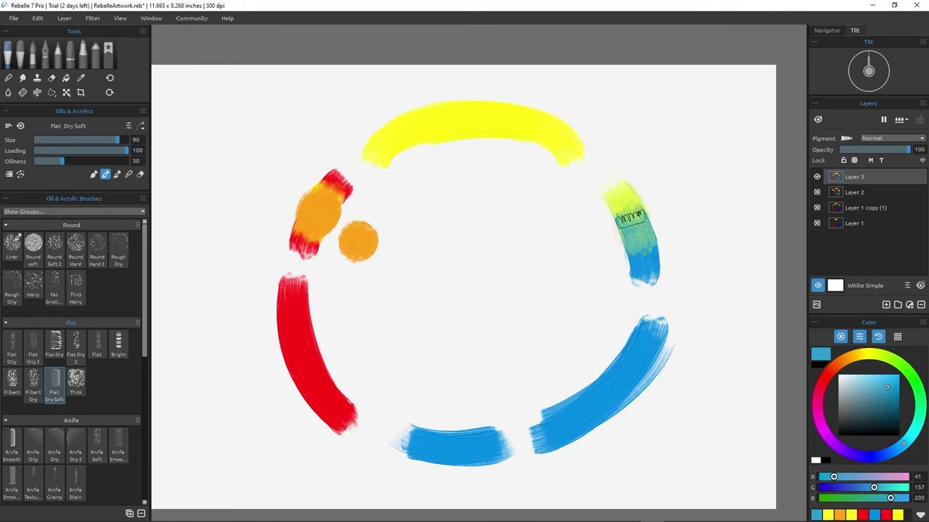
alt+click(566, 149)
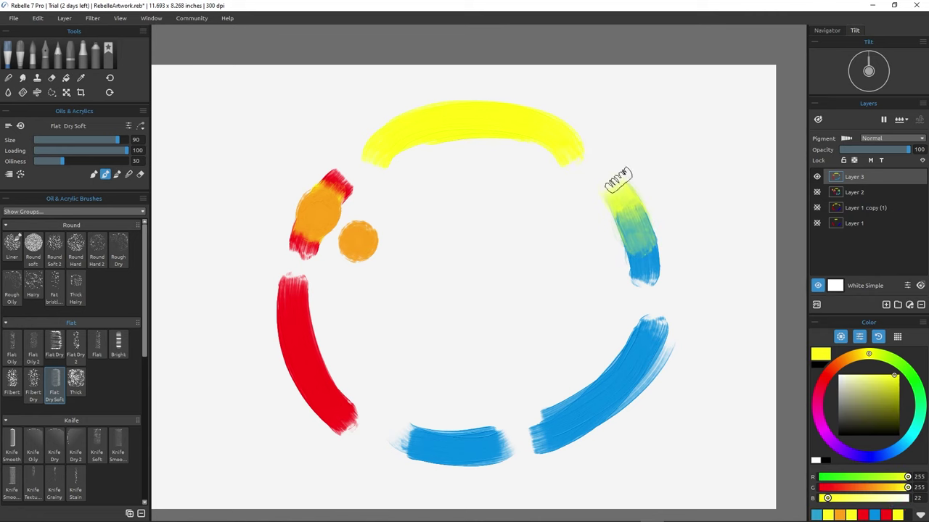
alt+click(634, 229)
drag(633, 231, 627, 226)
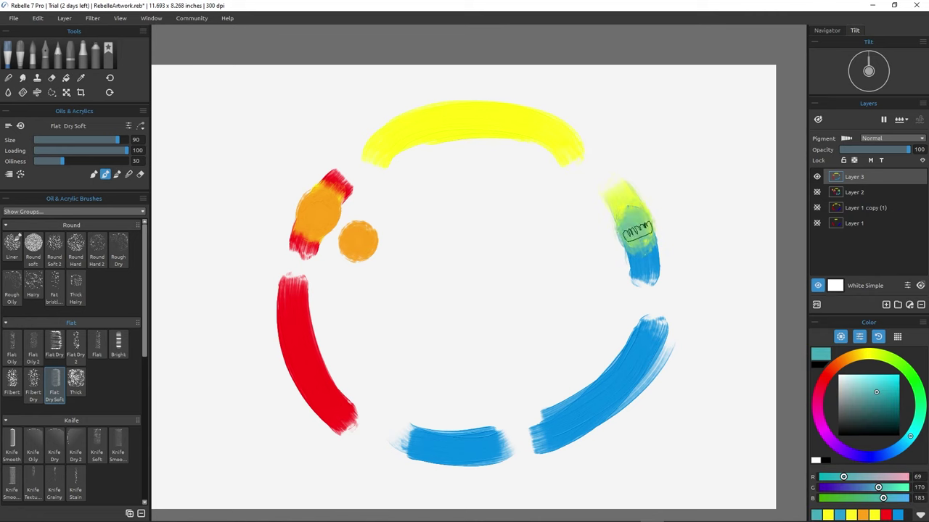
alt+click(635, 232)
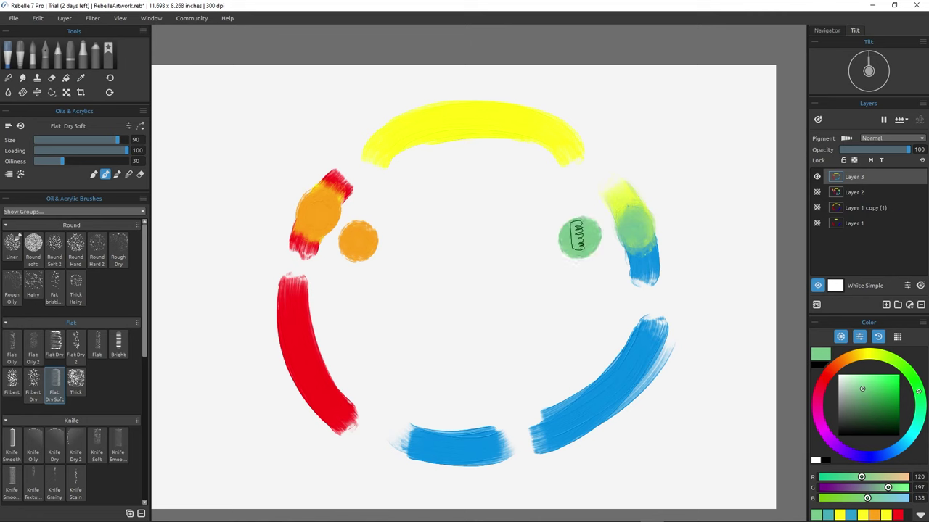
Paint sampled red over the bottom blue stroke and blend the two using the sampled intermediate tones
alt+click(331, 410)
mouse_move(433, 448)
mouse_down()
mouse_move(474, 448)
mouse_move(450, 449)
mouse_move(459, 449)
mouse_up()
alt+click(431, 448)
alt+click(438, 448)
alt+click(451, 445)
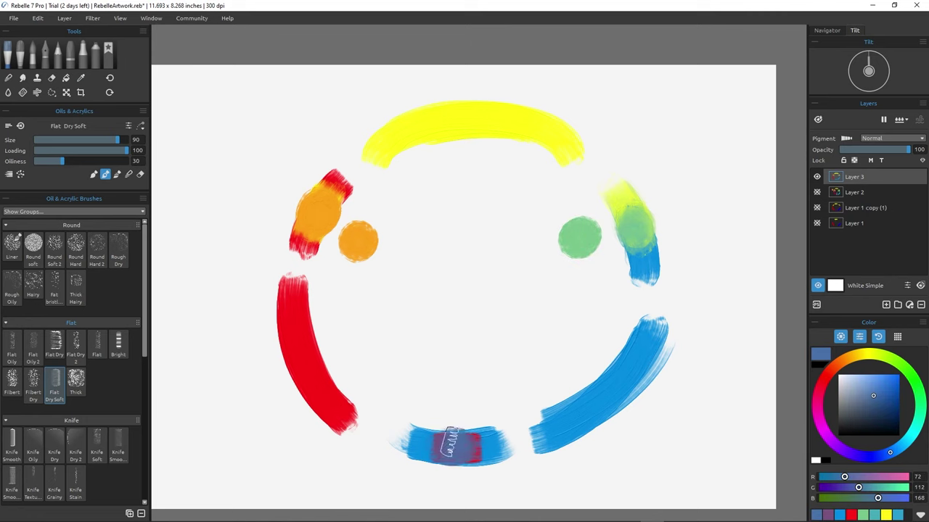
Undo the first test dab, resample a muted purple from the bottom blend and paint a round swatch of it above the stroke
click(454, 392)
key(ctrl+z)
alt+click(456, 447)
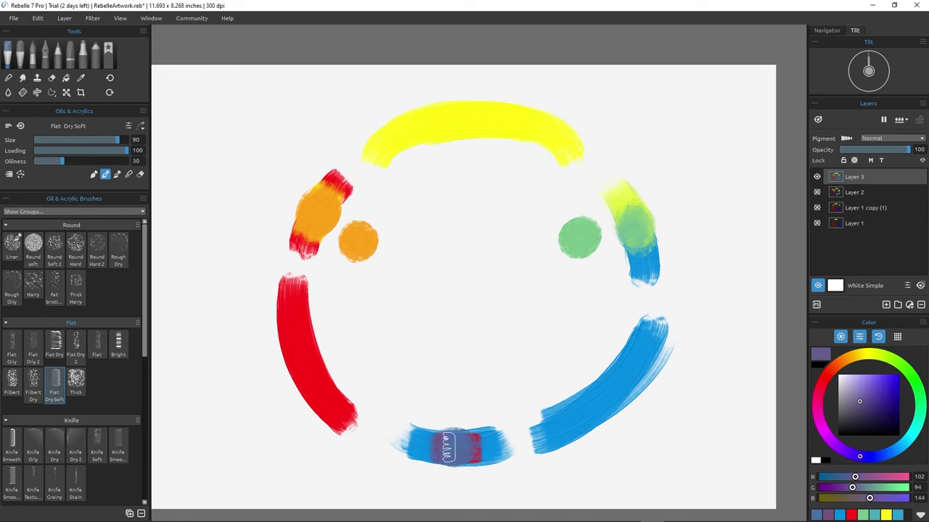
drag(452, 379, 462, 385)
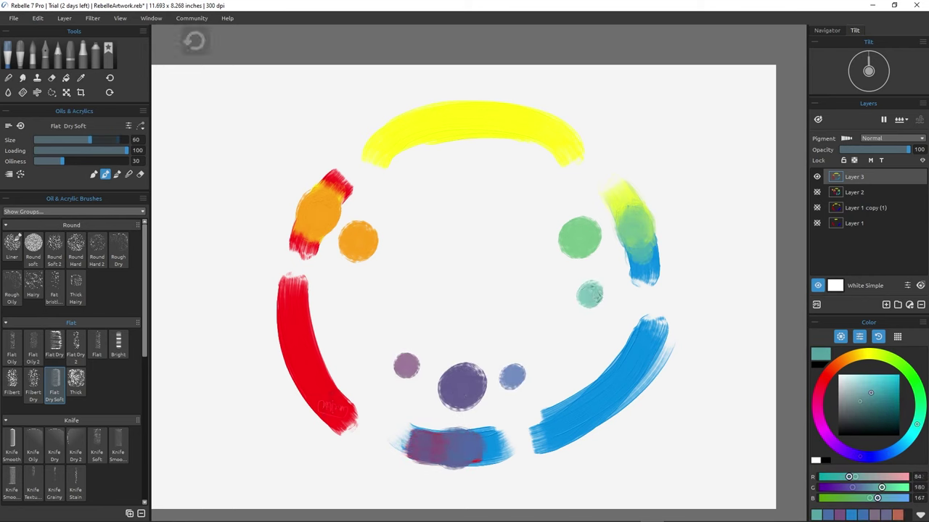
Sample intermediate blend tones and paint small round yellow-green, light orange and red-orange swatches beside the green and orange mixes
alt+click(626, 215)
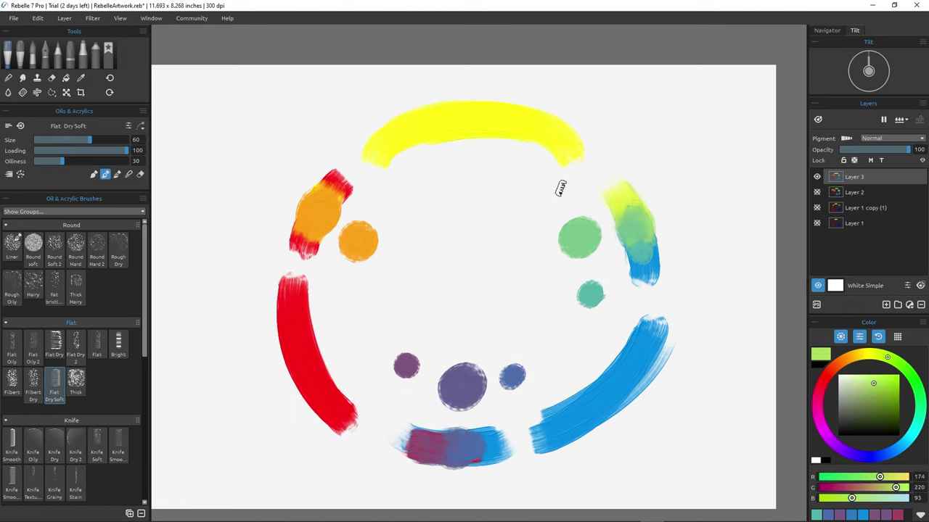
click(555, 194)
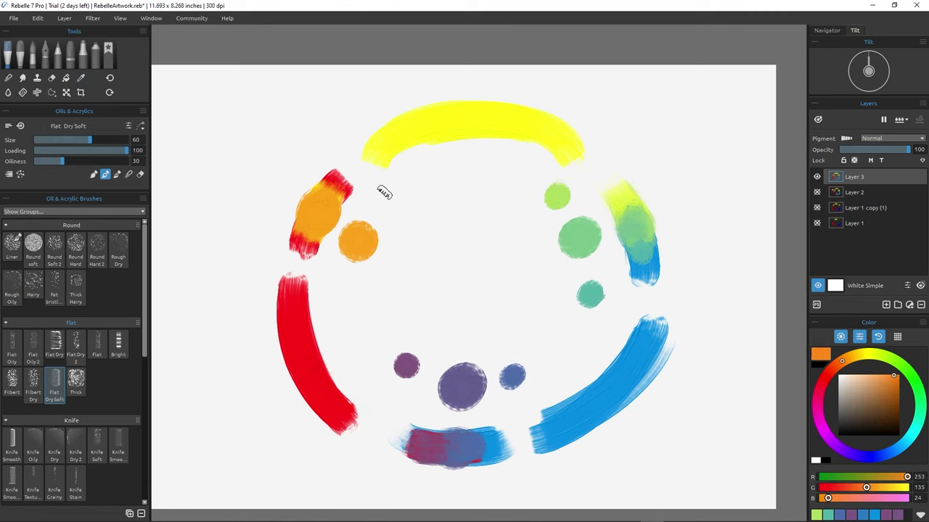
alt+click(375, 152)
alt+click(330, 189)
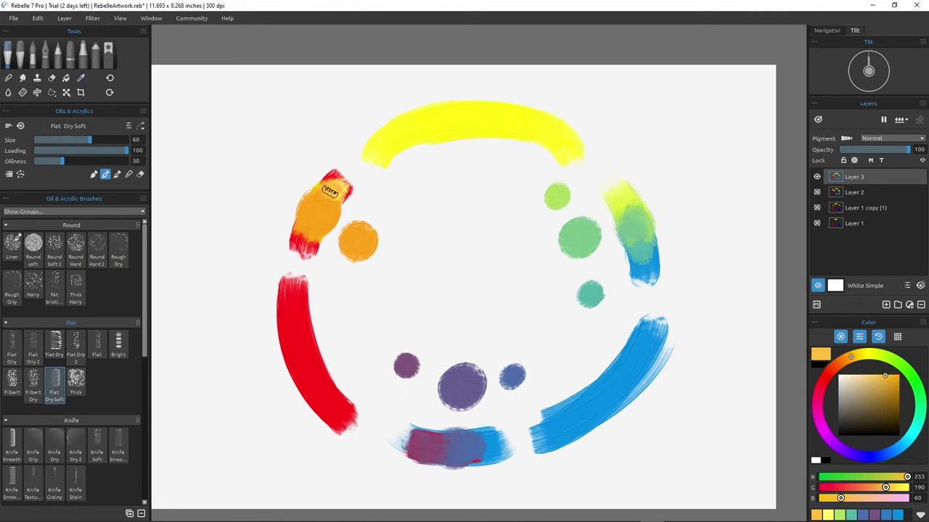
alt+click(304, 232)
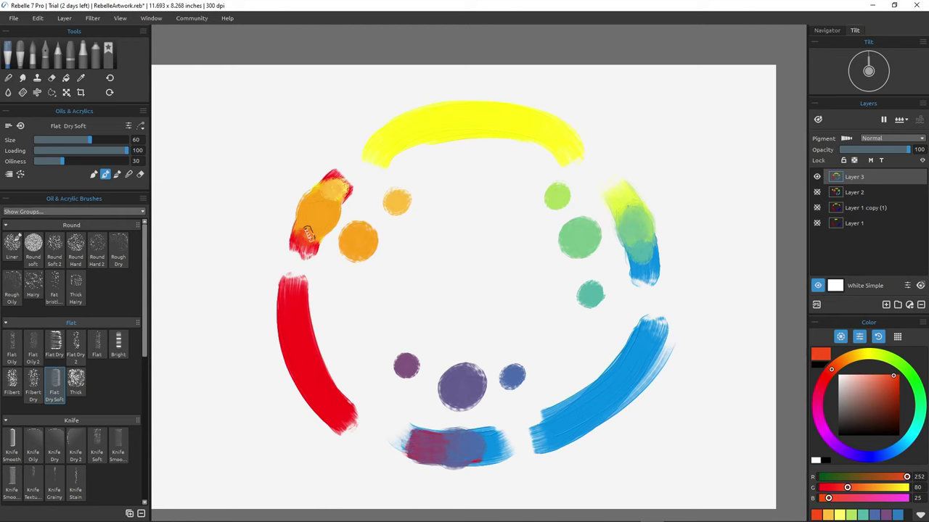
alt+click(305, 231)
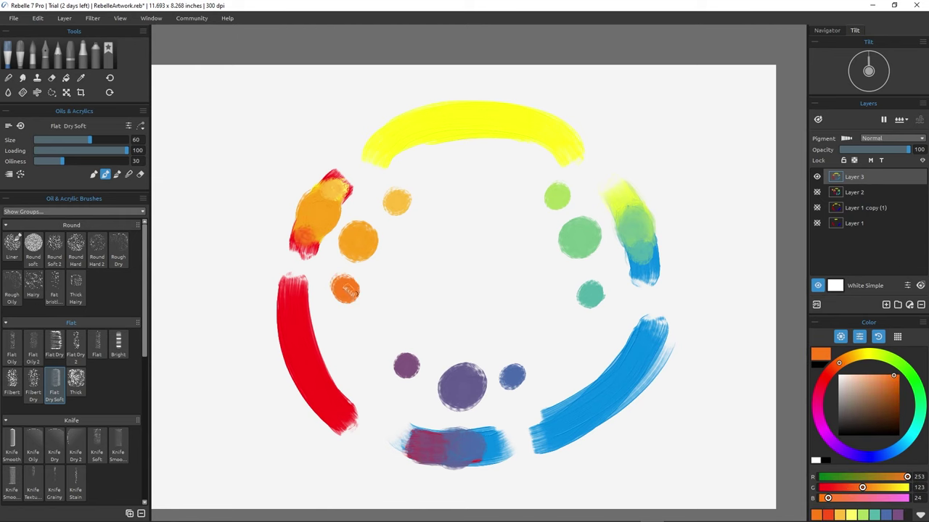
Repaint the ring's red-orange dot and start a row of rectangular red, red-orange, orange and light orange swatches above the ring
drag(518, 335, 514, 331)
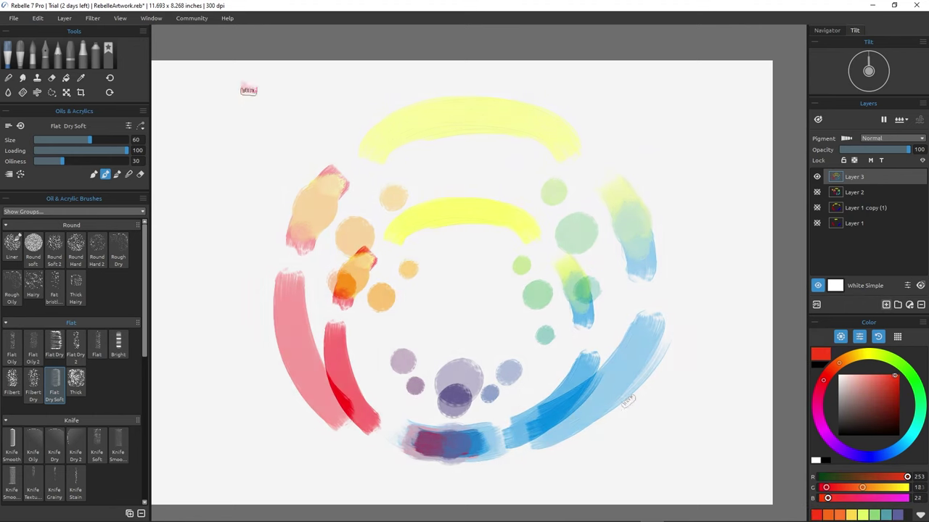
alt+click(349, 297)
drag(358, 317, 364, 324)
alt+click(363, 325)
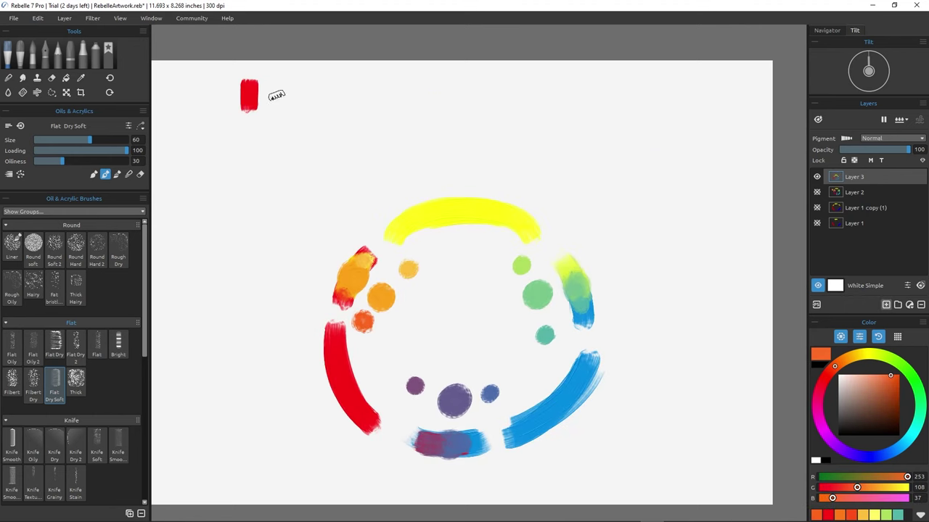
mouse_move(269, 82)
mouse_down()
mouse_move(269, 108)
mouse_move(269, 80)
mouse_move(290, 111)
mouse_up()
alt+click(370, 251)
alt+click(408, 270)
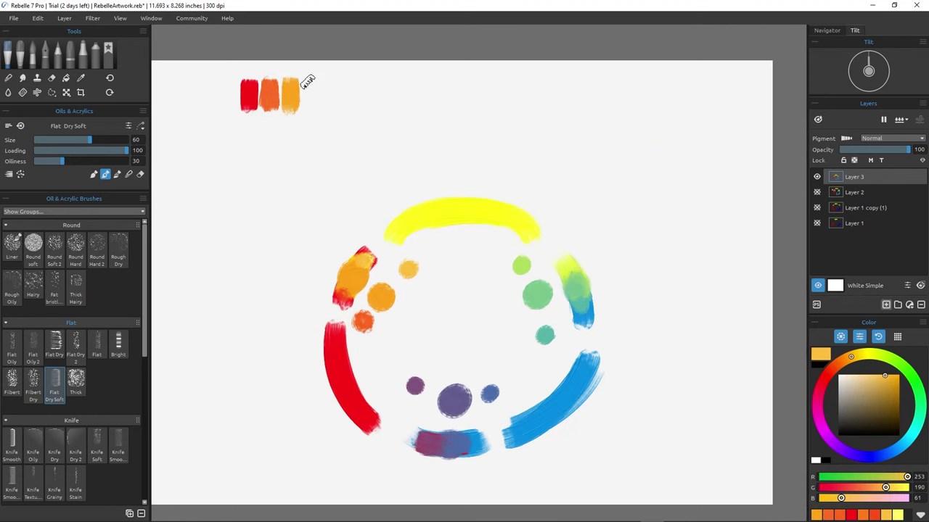
drag(309, 79, 312, 82)
Extend the row with sampled yellow, yellow-green, green, teal, blue, blue-violet, violet and muted purple swatches in ring order
alt+click(400, 221)
click(365, 262)
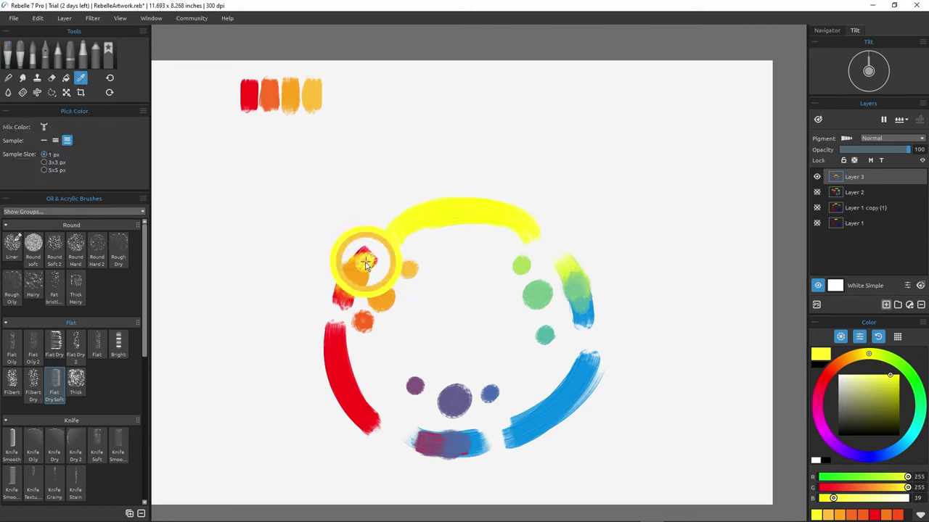
alt+click(365, 263)
alt+click(402, 225)
mouse_move(330, 92)
mouse_down()
mouse_move(357, 85)
mouse_move(356, 97)
mouse_move(405, 85)
mouse_move(407, 103)
mouse_move(430, 87)
mouse_move(453, 100)
mouse_move(476, 92)
mouse_move(476, 101)
mouse_move(498, 103)
mouse_up()
alt+click(520, 266)
alt+click(538, 294)
alt+click(544, 335)
alt+click(552, 392)
alt+click(491, 394)
alt+click(454, 399)
alt+click(415, 386)
alt+click(362, 406)
drag(499, 275, 525, 278)
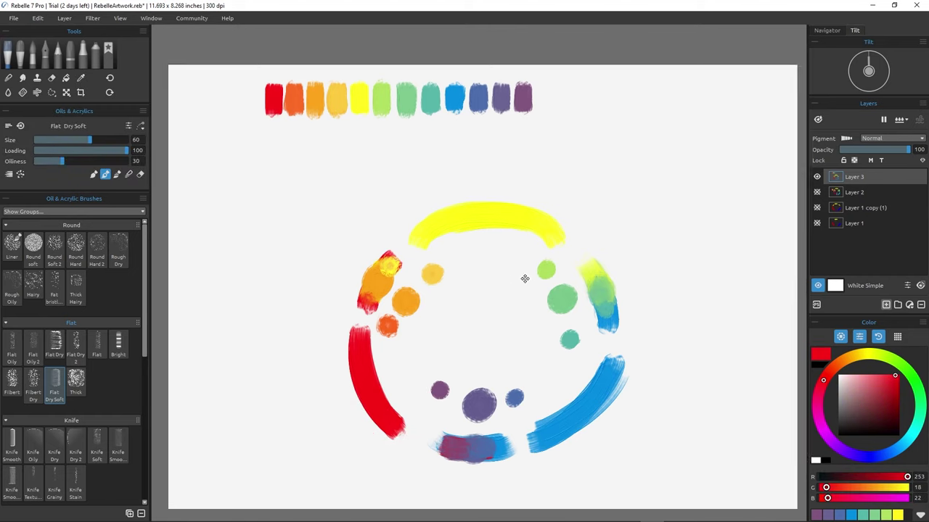
Lasso the swatch row, move it right so it sits above the ring, and deselect it
click(51, 92)
drag(278, 64, 272, 66)
key(c)
key(Escape)
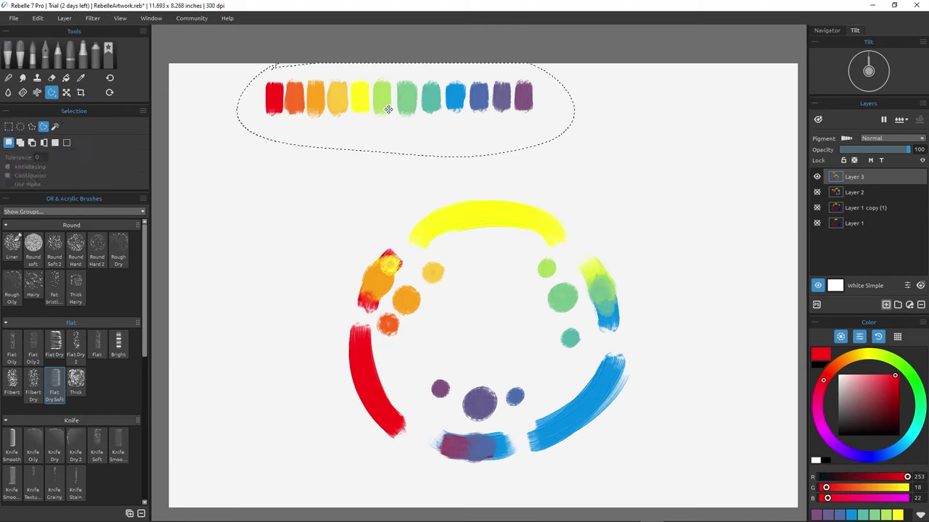
key(v)
drag(420, 100, 508, 111)
key(Return)
key(ctrl+d)
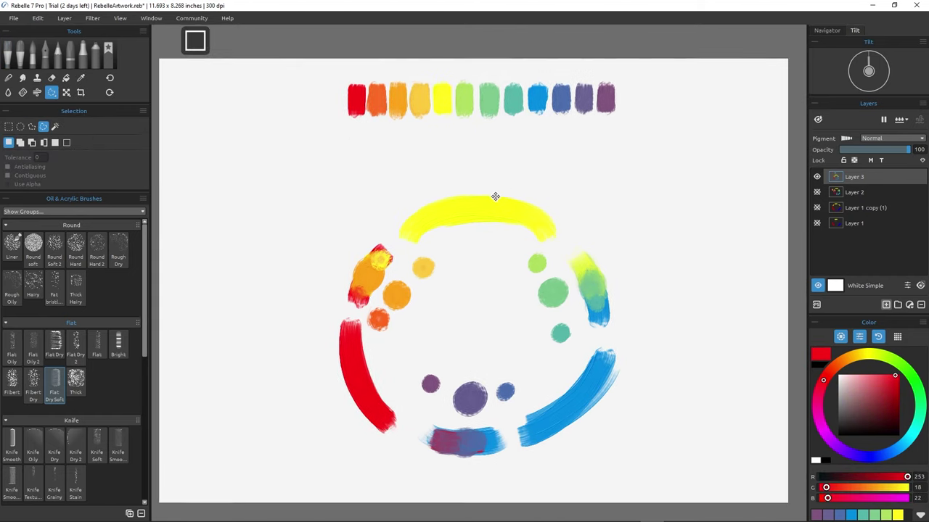
Paint two sampled-blue blocks side by side below the swatch row, with a black block and a white block beneath them
click(18, 54)
alt+click(549, 104)
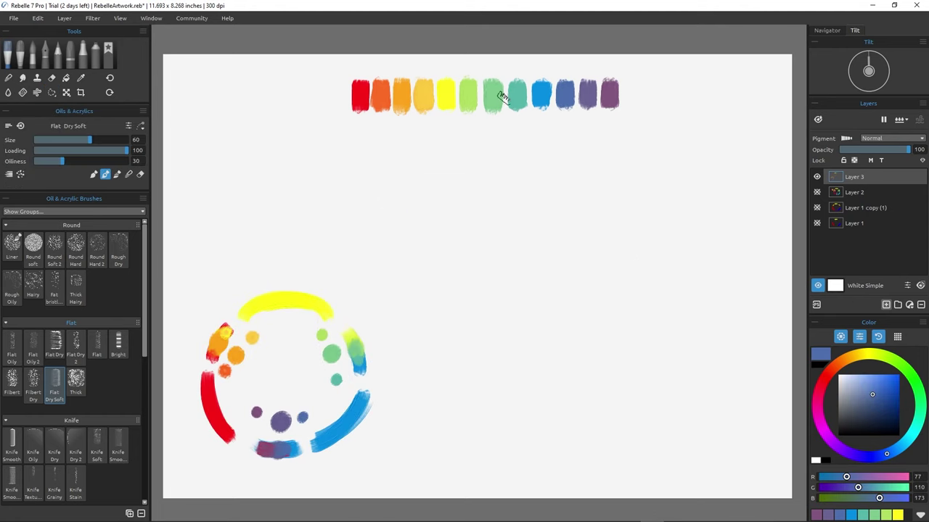
alt+click(540, 94)
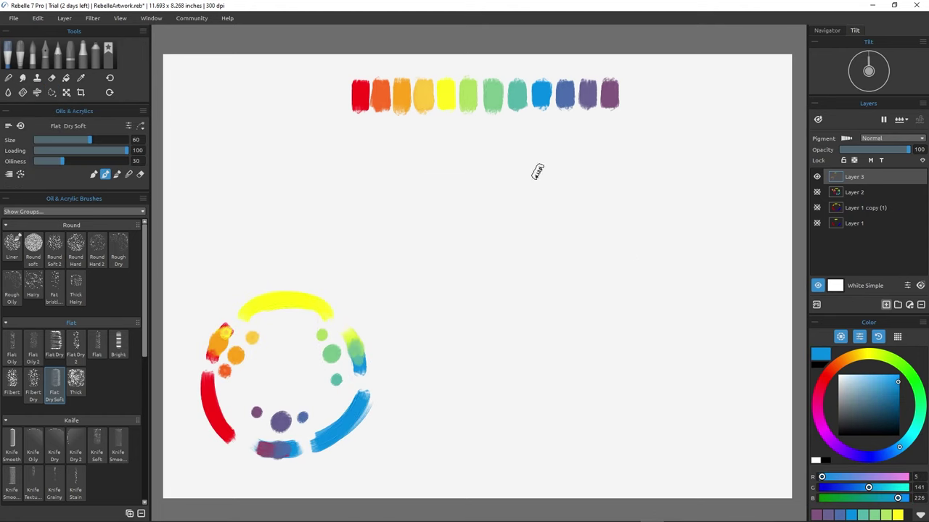
mouse_move(438, 153)
mouse_down()
mouse_move(457, 174)
mouse_move(429, 167)
mouse_up()
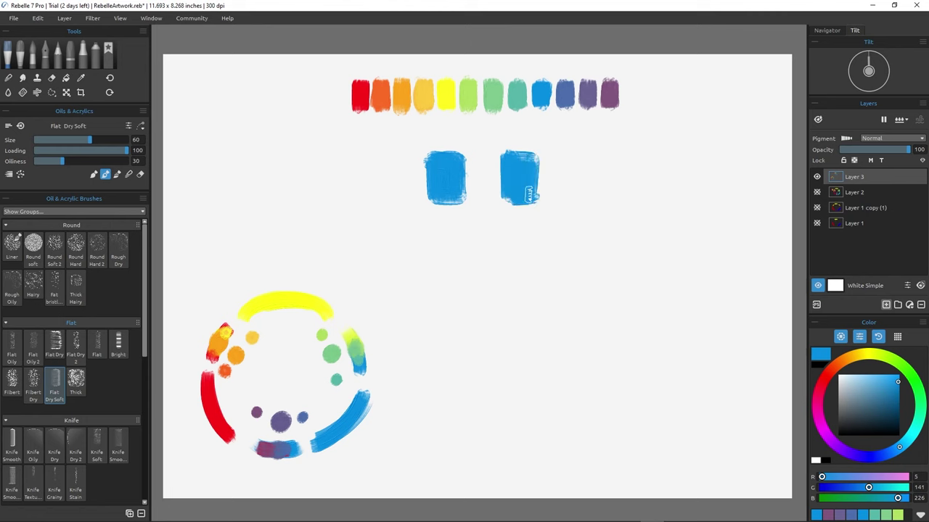
click(816, 462)
drag(436, 312, 451, 317)
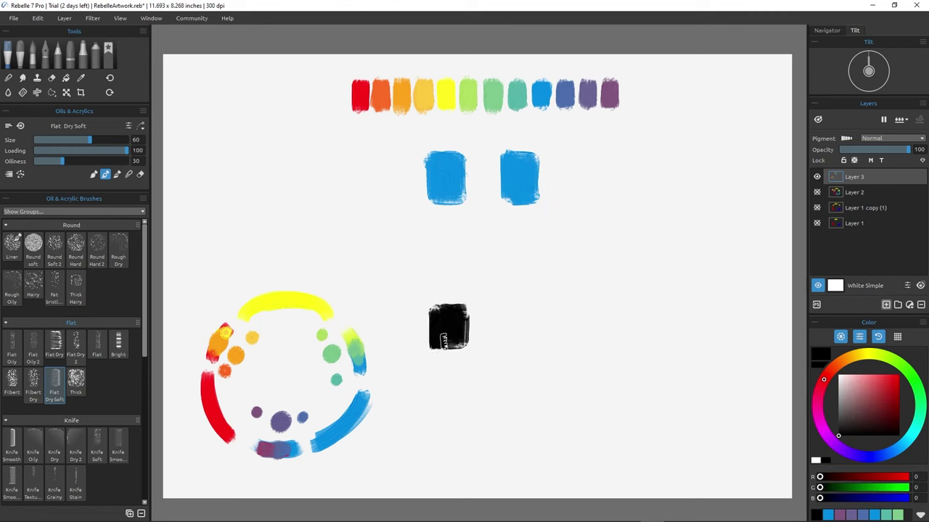
click(815, 460)
drag(518, 305, 517, 331)
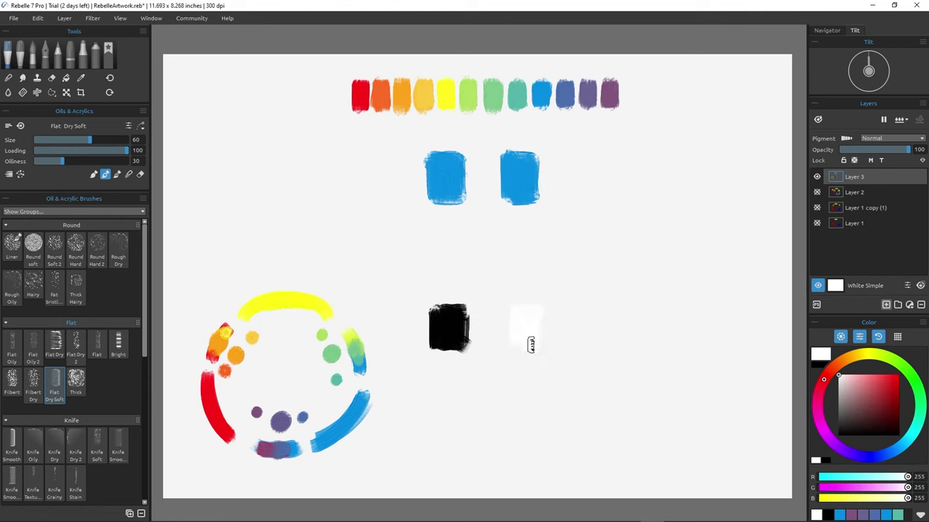
Pull sampled blue down from the right-hand blue block towards the white block, redoing the first stroke with a lighter sampled blue
alt+click(520, 177)
mouse_move(519, 185)
mouse_down()
mouse_move(519, 217)
mouse_move(510, 243)
mouse_move(530, 271)
mouse_move(513, 297)
mouse_move(529, 250)
mouse_move(525, 294)
mouse_up()
key(ctrl+z)
alt+click(527, 255)
mouse_move(525, 258)
mouse_down()
mouse_move(515, 286)
mouse_move(527, 317)
mouse_up()
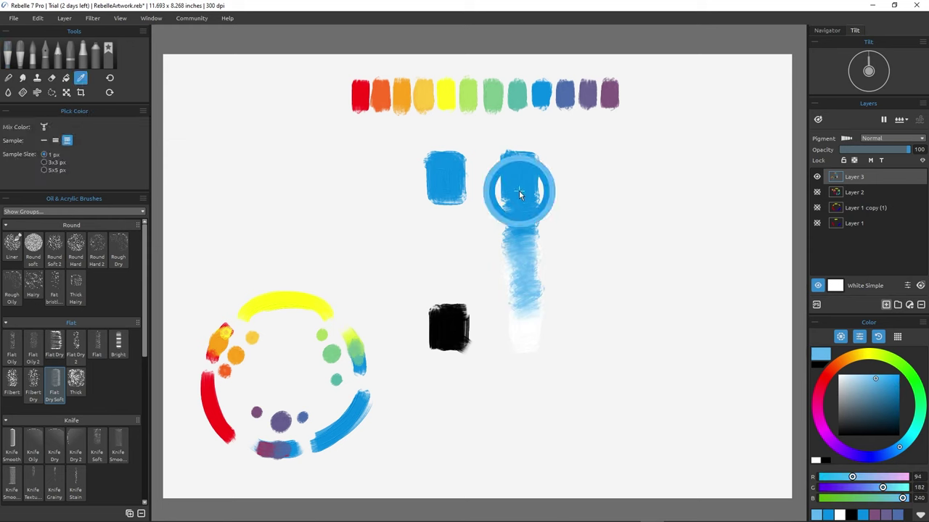
Smooth the blue-to-white gradient by repainting the column with sampled blues and white
alt+click(520, 192)
drag(521, 224, 525, 279)
alt+click(529, 335)
mouse_move(526, 312)
mouse_down()
mouse_move(527, 245)
mouse_move(525, 334)
mouse_move(539, 211)
mouse_up()
alt+click(528, 294)
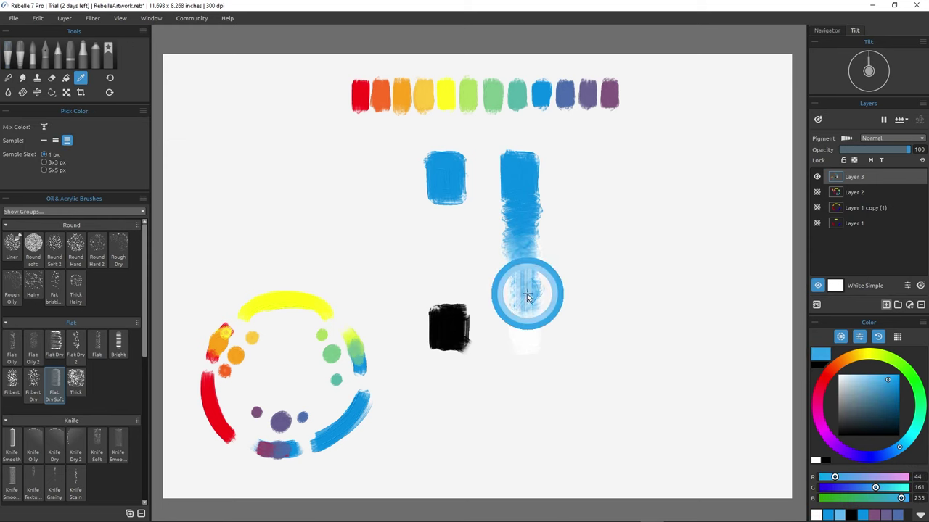
drag(521, 327, 523, 273)
alt+click(524, 326)
Paint a stack of five sampled tints beside the blue-to-white column, from pale blue at the bottom to full blue at the top
alt+click(532, 328)
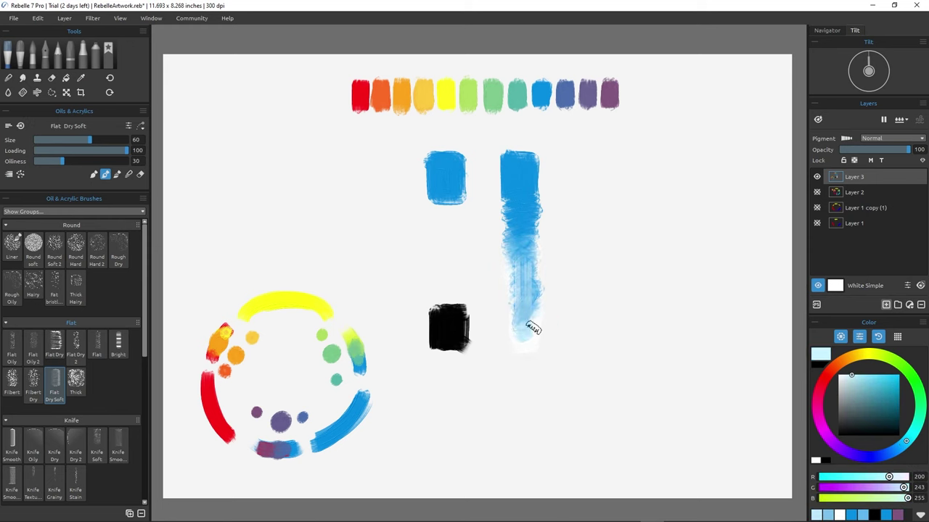
mouse_move(564, 324)
mouse_down()
mouse_move(584, 324)
mouse_move(592, 259)
mouse_move(571, 257)
mouse_move(590, 259)
mouse_move(560, 236)
mouse_up()
key(ctrl+z)
key(ctrl+z)
alt+click(523, 239)
alt+click(522, 215)
Blend the left-hand blue block down into the black block using sampled black, blue and intermediate dark blues
alt+click(446, 318)
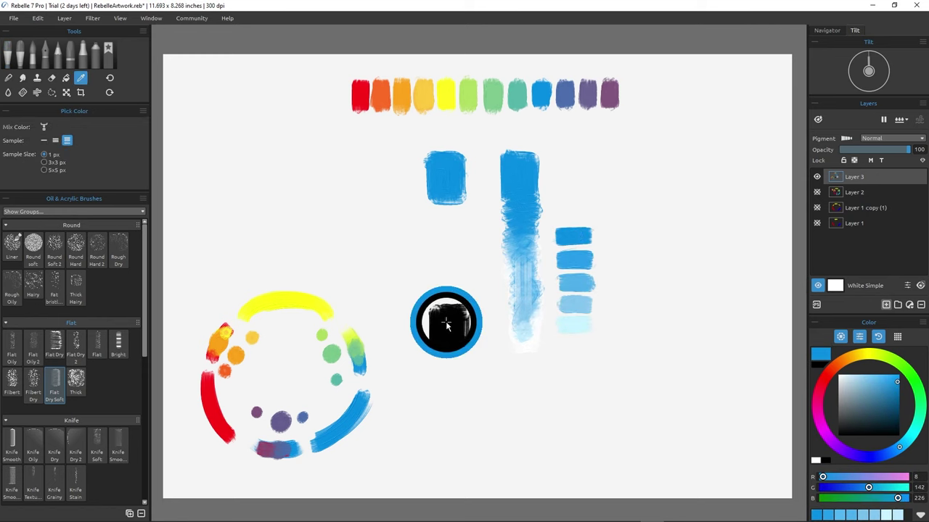
mouse_move(448, 319)
mouse_down()
mouse_move(459, 269)
mouse_move(446, 246)
mouse_up()
alt+click(452, 190)
mouse_move(448, 197)
mouse_down()
mouse_move(457, 209)
mouse_move(448, 297)
mouse_move(448, 219)
mouse_up()
alt+click(449, 272)
alt+click(448, 313)
drag(447, 310, 454, 332)
alt+click(454, 334)
Paint a stack of five sampled shades beside the blue-to-black column, from dark navy at the bottom to full blue at the top
alt+click(449, 323)
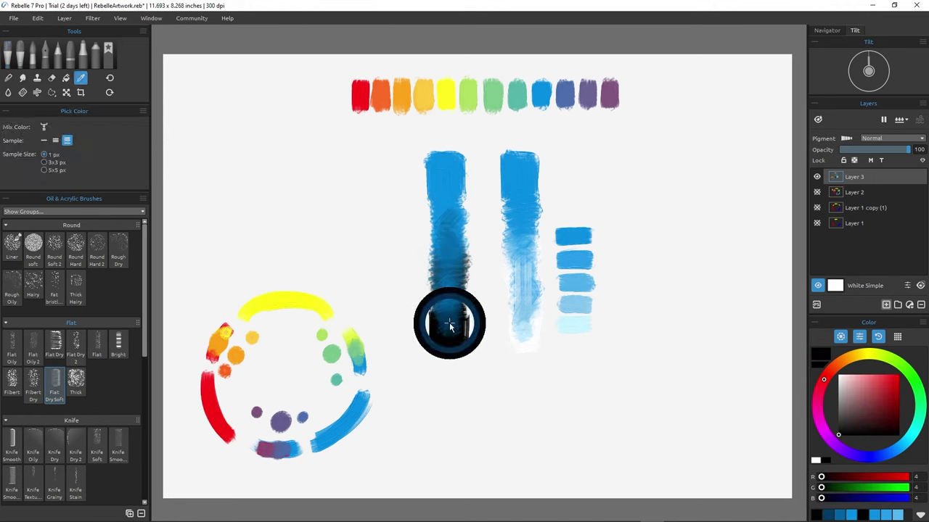
drag(387, 326, 422, 325)
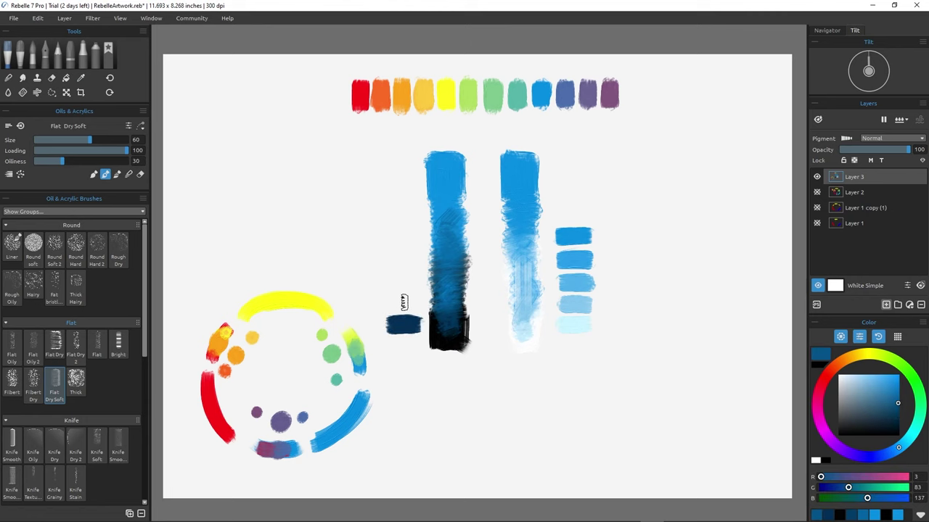
alt+click(441, 281)
drag(416, 277, 392, 277)
alt+click(389, 276)
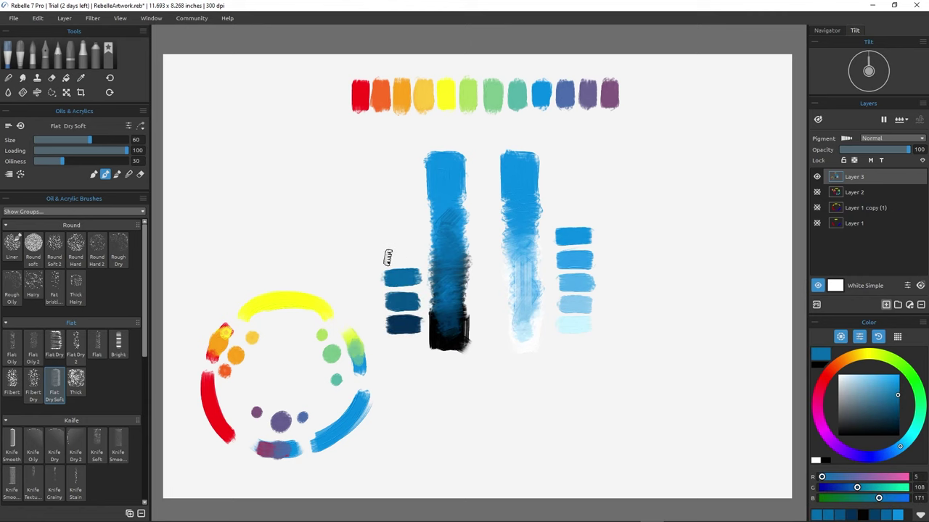
key(ctrl+z)
mouse_move(417, 256)
mouse_down()
mouse_move(390, 252)
mouse_move(413, 253)
mouse_move(406, 230)
mouse_up()
key(ctrl+z)
alt+click(437, 238)
alt+click(428, 224)
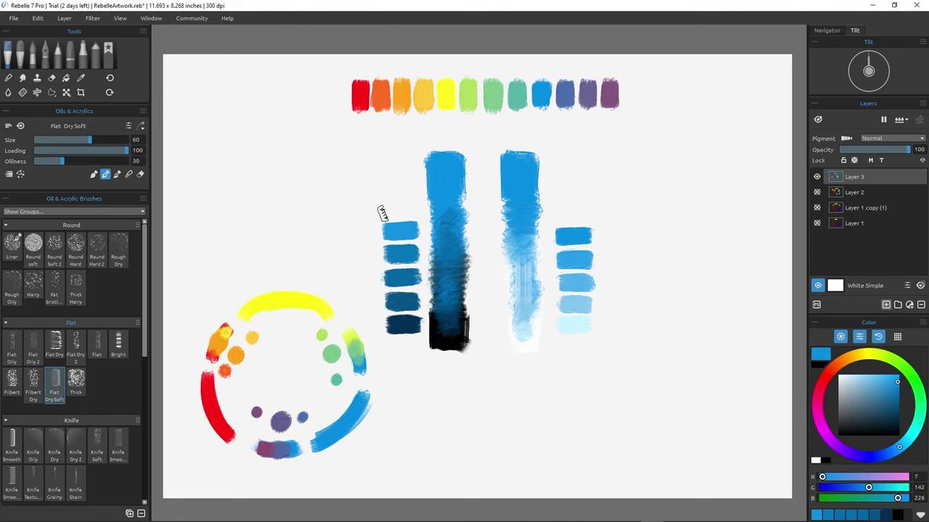
Continue the patches across the upper red bar with progressively darker, greyer reds, ending in near-black
drag(636, 323, 624, 319)
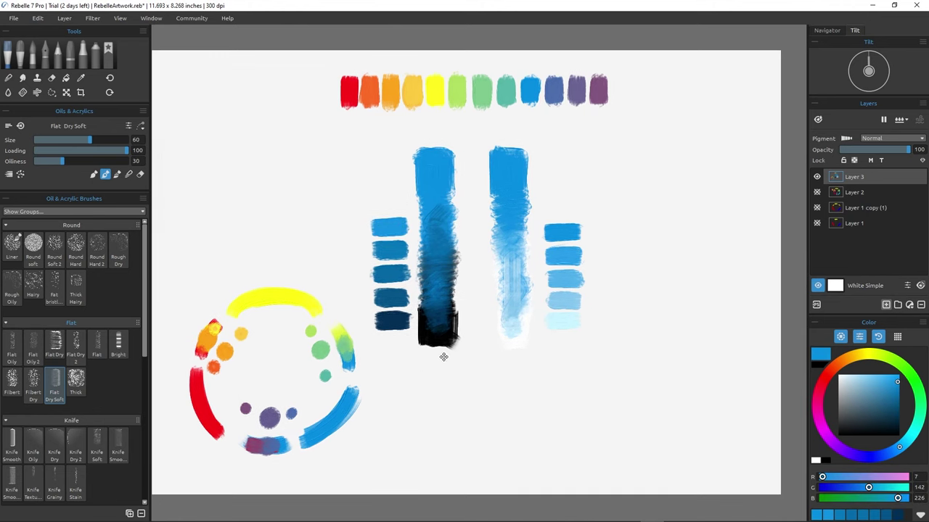
drag(443, 357, 469, 331)
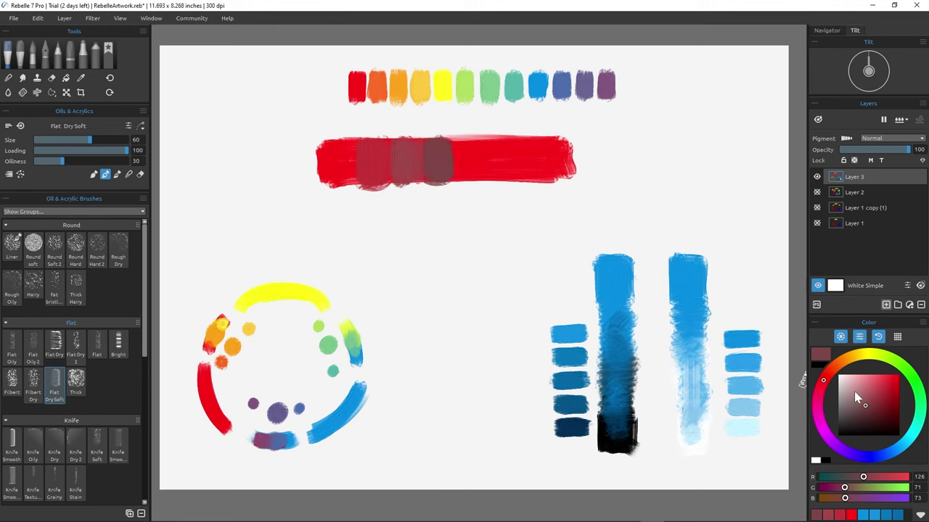
click(856, 413)
click(851, 421)
drag(492, 136, 491, 178)
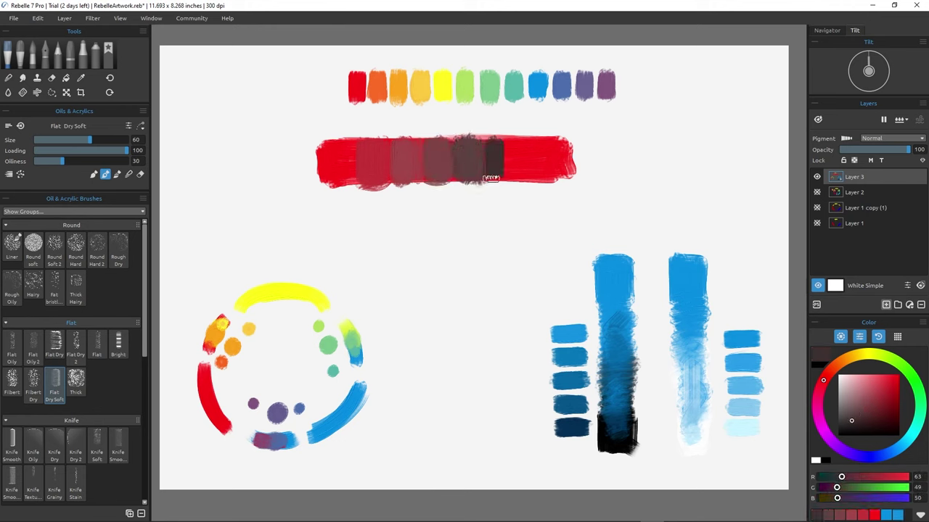
click(849, 427)
drag(528, 140, 538, 178)
Sample each of the six patches on the red bar and paint a matching swatch beneath it, from muted red to near-black
alt+click(366, 167)
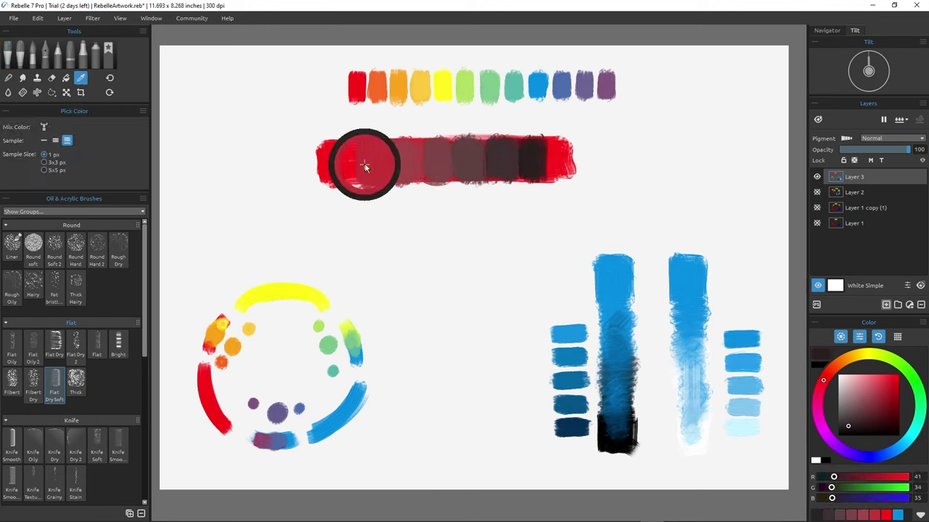
drag(375, 195, 375, 224)
alt+click(404, 171)
drag(404, 194, 404, 225)
alt+click(434, 163)
drag(433, 193, 433, 223)
alt+click(465, 163)
drag(463, 192, 465, 221)
alt+click(497, 163)
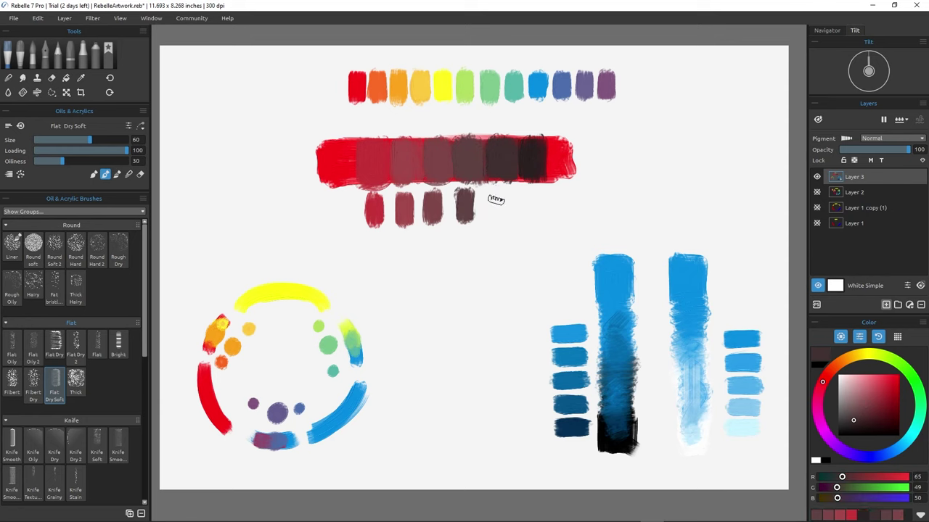
drag(495, 192, 495, 224)
alt+click(530, 163)
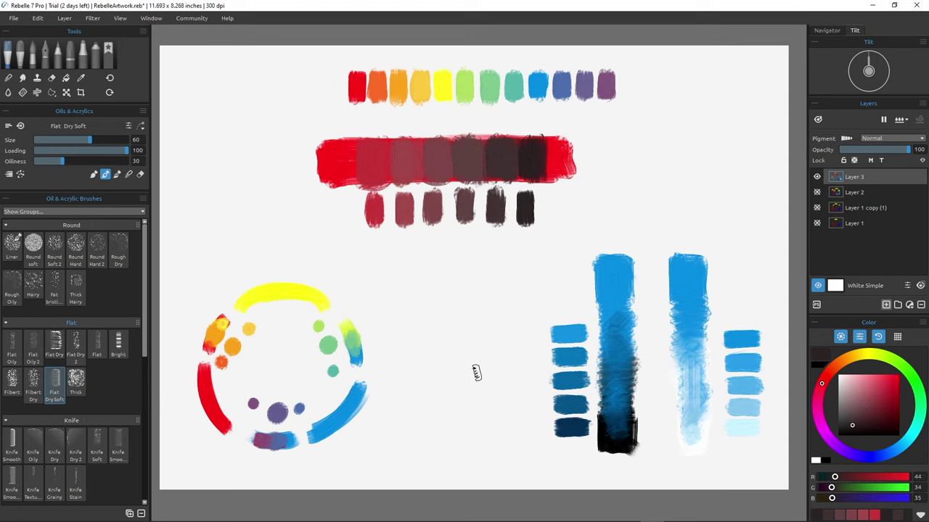
Lasso the blue columns with their swatches, scale the group down towards the lower-right corner of the canvas, and deselect
key(s)
mouse_move(574, 233)
mouse_down()
mouse_move(595, 467)
mouse_move(617, 226)
mouse_up()
key(ctrl+t)
drag(512, 209, 579, 277)
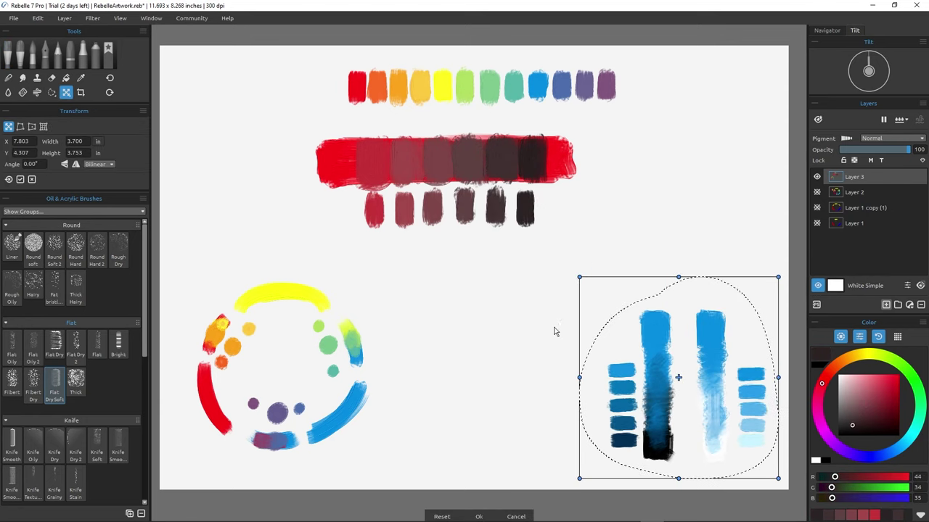
key(Return)
key(ctrl+d)
Paint a second long horizontal bar of sampled red between the colour ring and the blue columns
key(b)
alt+click(337, 161)
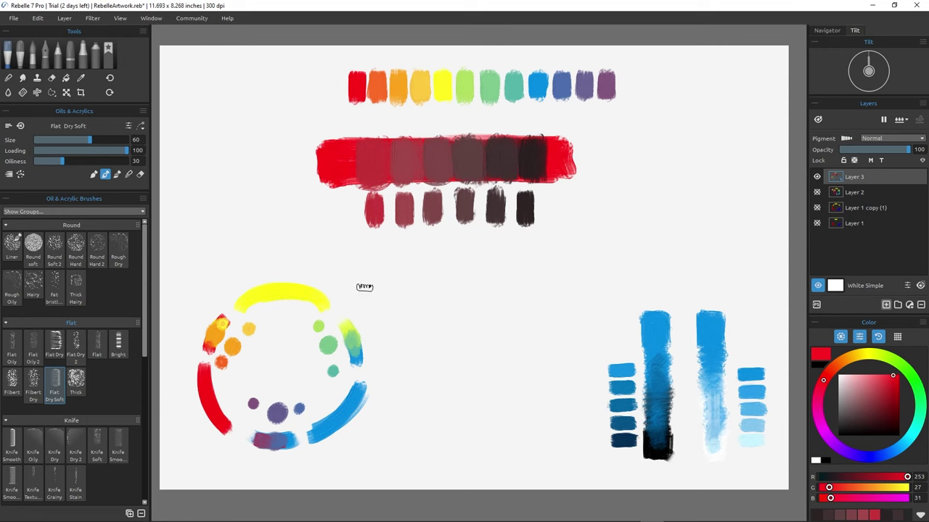
drag(364, 286, 599, 285)
mouse_move(364, 292)
mouse_down()
mouse_move(431, 303)
mouse_move(504, 296)
mouse_up()
Paint six adjoining patches along the lower red bar, progressing from black through dark and muted reds to pale pink
click(897, 435)
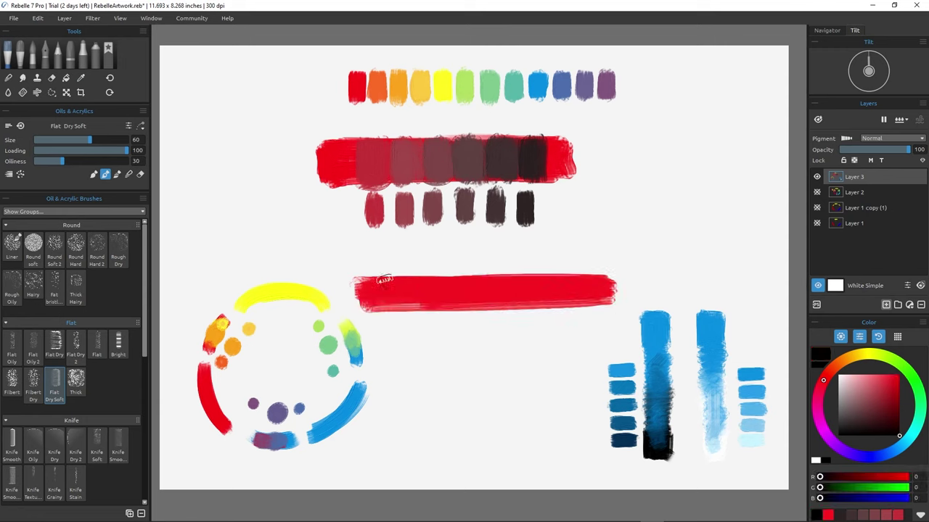
click(885, 421)
mouse_move(410, 308)
mouse_down()
mouse_move(410, 280)
mouse_move(435, 299)
mouse_up()
click(876, 412)
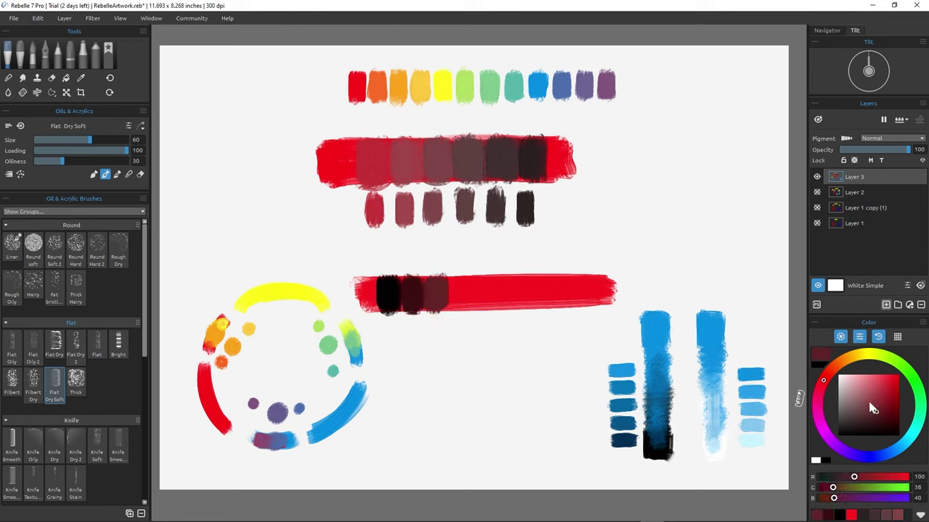
click(868, 400)
click(859, 389)
drag(482, 279, 483, 304)
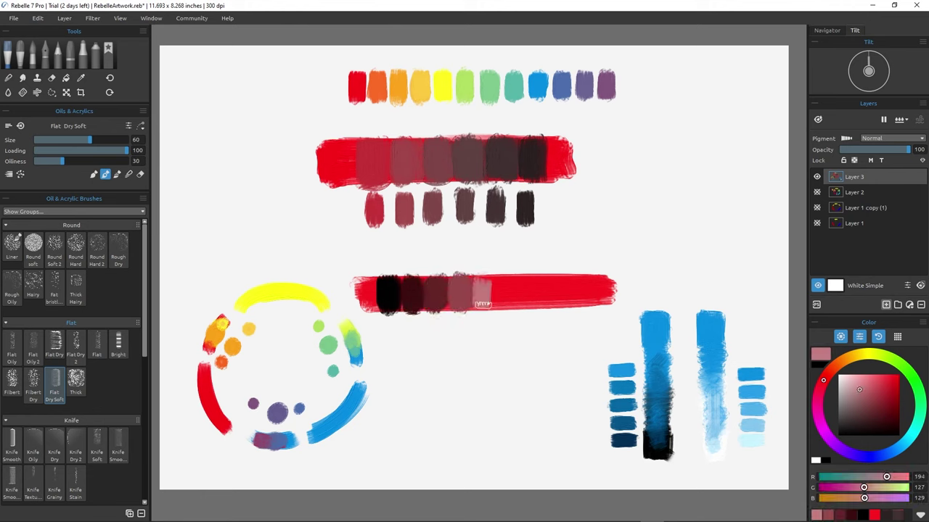
click(847, 382)
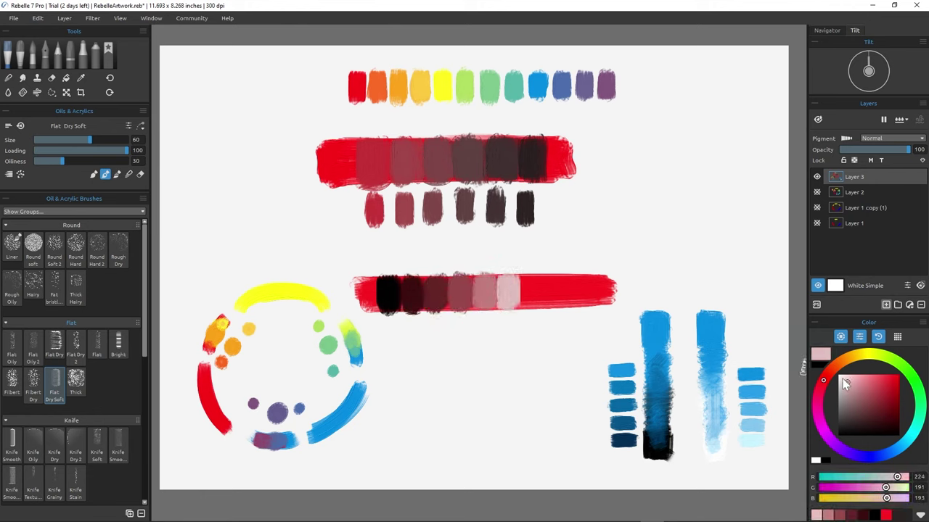
Sample each of the six patches on the lower red bar and paint a matching swatch above it, from pale pink to black
alt+click(510, 287)
mouse_move(524, 262)
mouse_down()
mouse_move(524, 243)
mouse_move(525, 264)
mouse_up()
alt+click(484, 286)
mouse_move(494, 260)
mouse_down()
mouse_move(494, 245)
mouse_move(494, 264)
mouse_up()
alt+click(461, 287)
mouse_move(465, 246)
mouse_down()
mouse_move(465, 263)
mouse_move(465, 247)
mouse_move(435, 264)
mouse_move(407, 256)
mouse_move(408, 264)
mouse_move(378, 267)
mouse_up()
alt+click(437, 288)
alt+click(412, 290)
alt+click(387, 288)
Lasso the colour ring and scale it down towards the lower-left corner of the canvas
key(s)
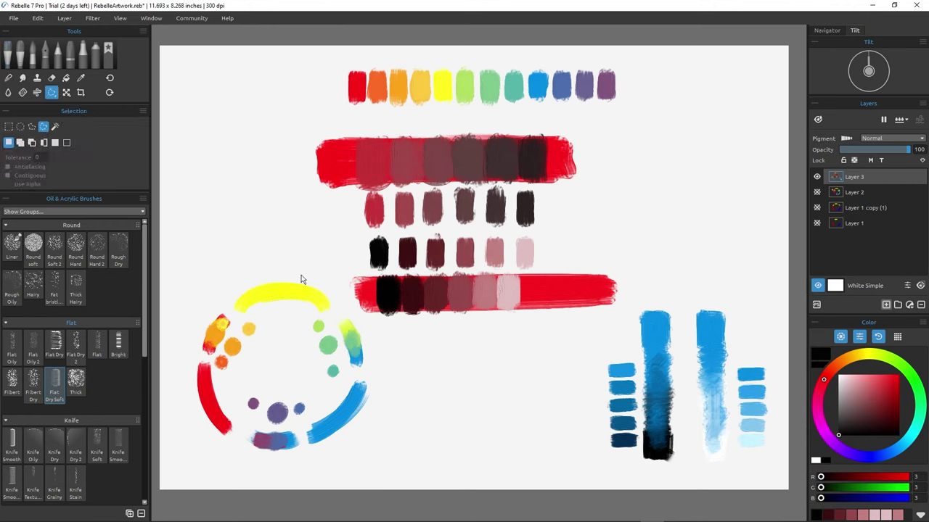
drag(273, 264, 265, 261)
key(t)
drag(387, 259, 306, 343)
key(Return)
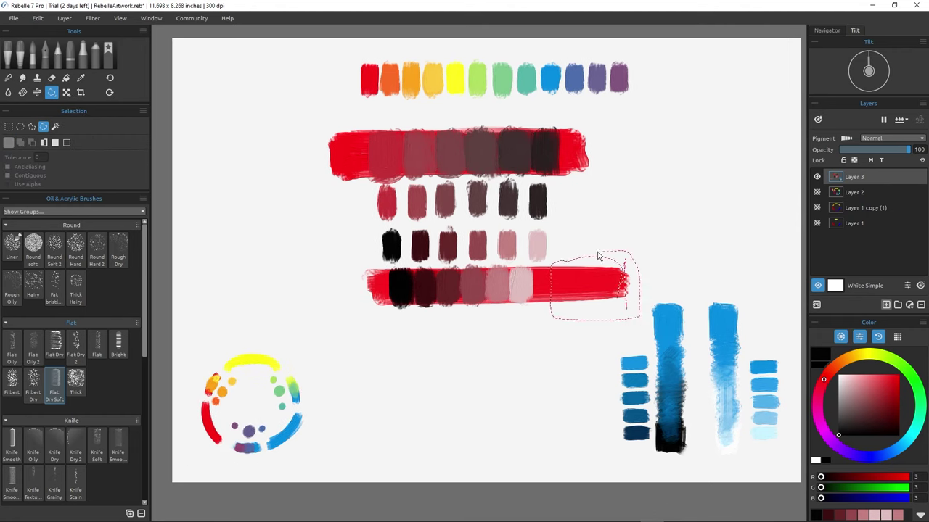
Trim the red bars by lassoing and deleting the lower bar's right end and the upper bar's left end
key(Delete)
drag(341, 131, 311, 146)
key(Delete)
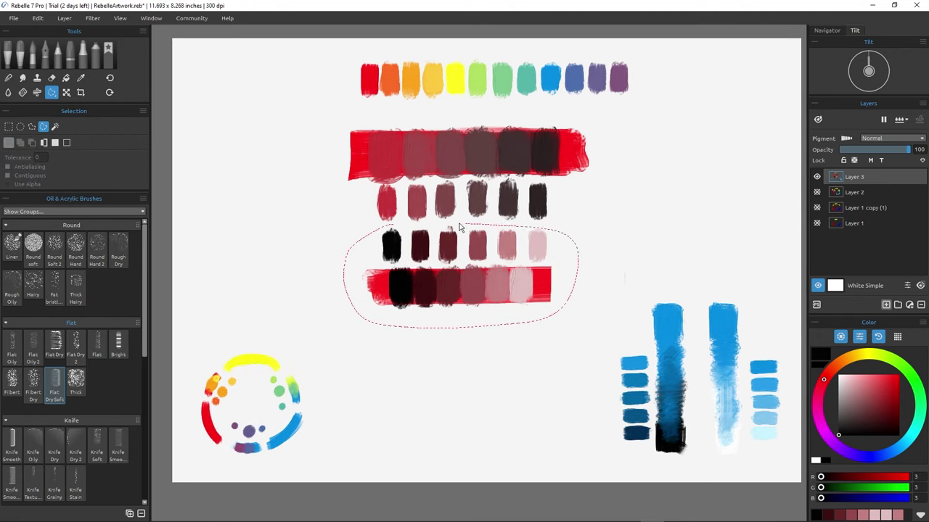
Move the lassoed lower red bar and its swatches straight down, away from the upper group, and deselect
key(ctrl+t)
drag(458, 228, 458, 292)
key(Return)
key(e)
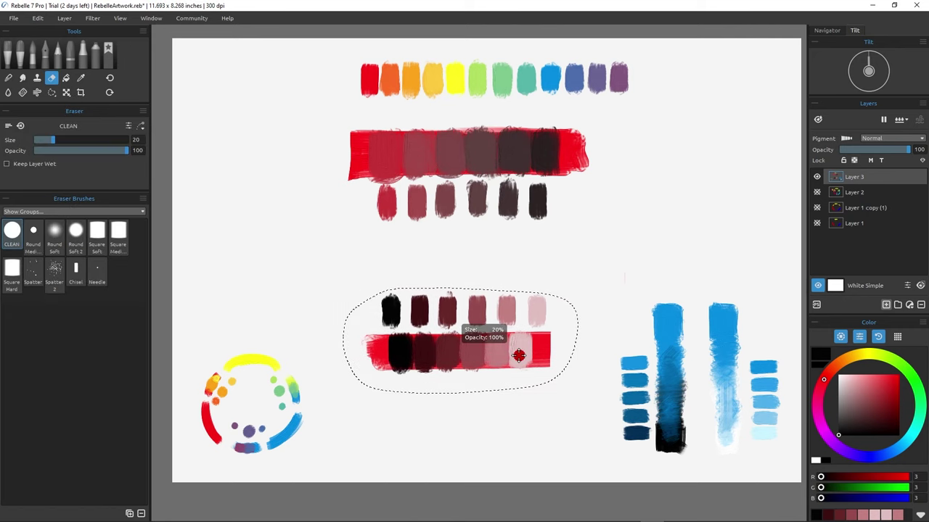
key(ctrl+d)
Switch to the Bullet pen from the ink brushes
click(58, 54)
click(45, 54)
click(12, 248)
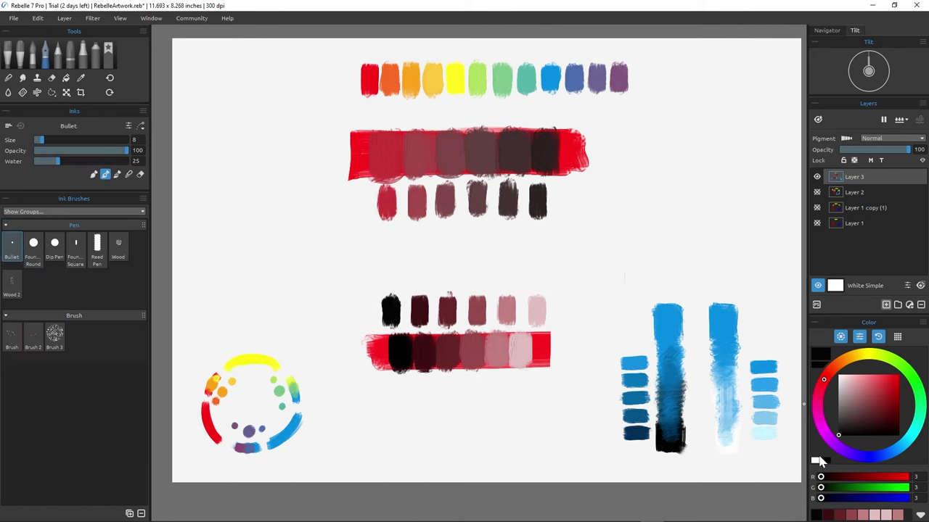